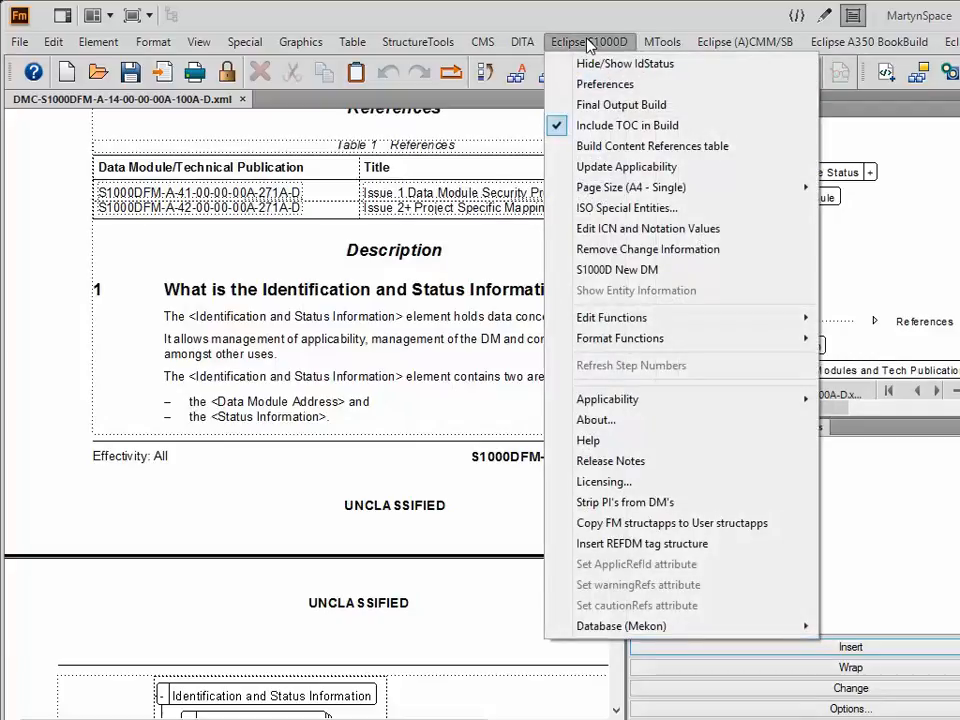
Step: Enable the Common Phrases feature for the #DEFAULT# modelic in the Mekon database configuration and save the configuration
mouse_move(622, 630)
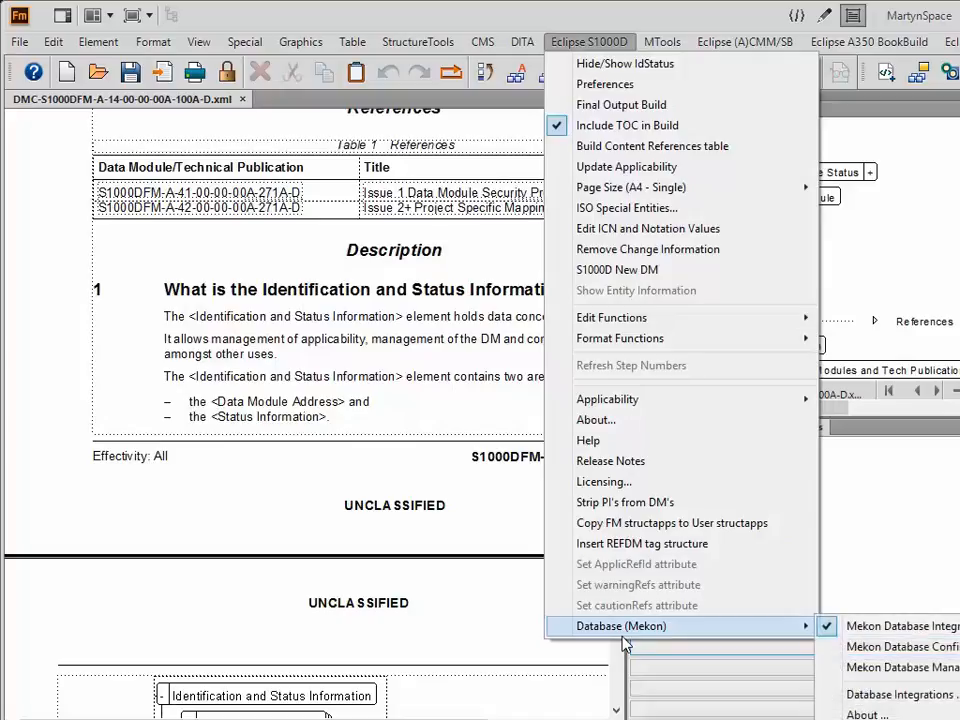
click(879, 648)
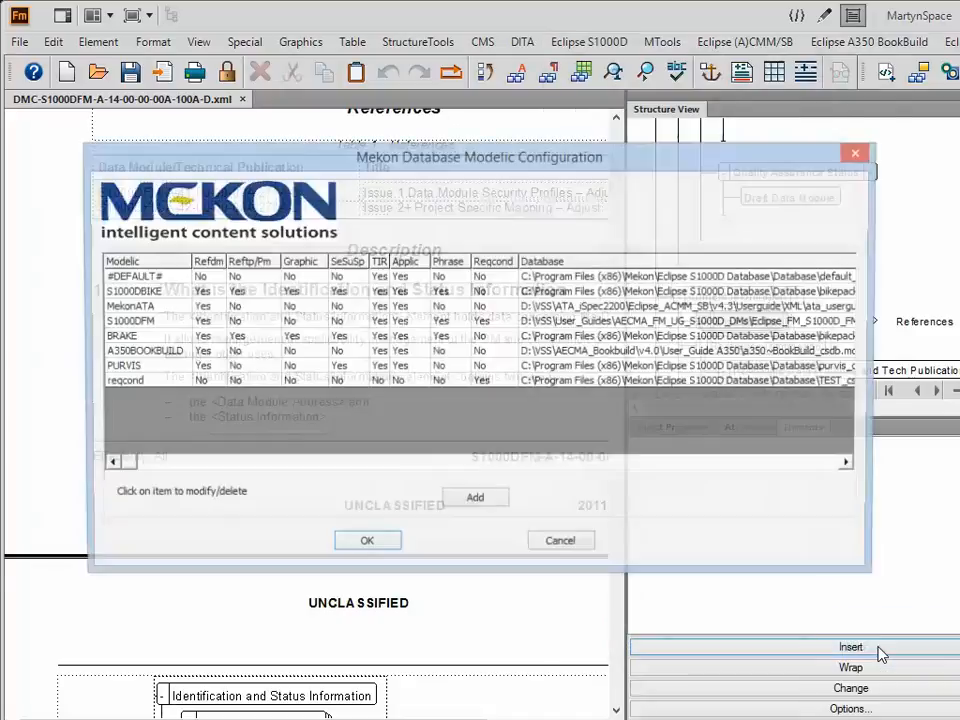
right_click(123, 388)
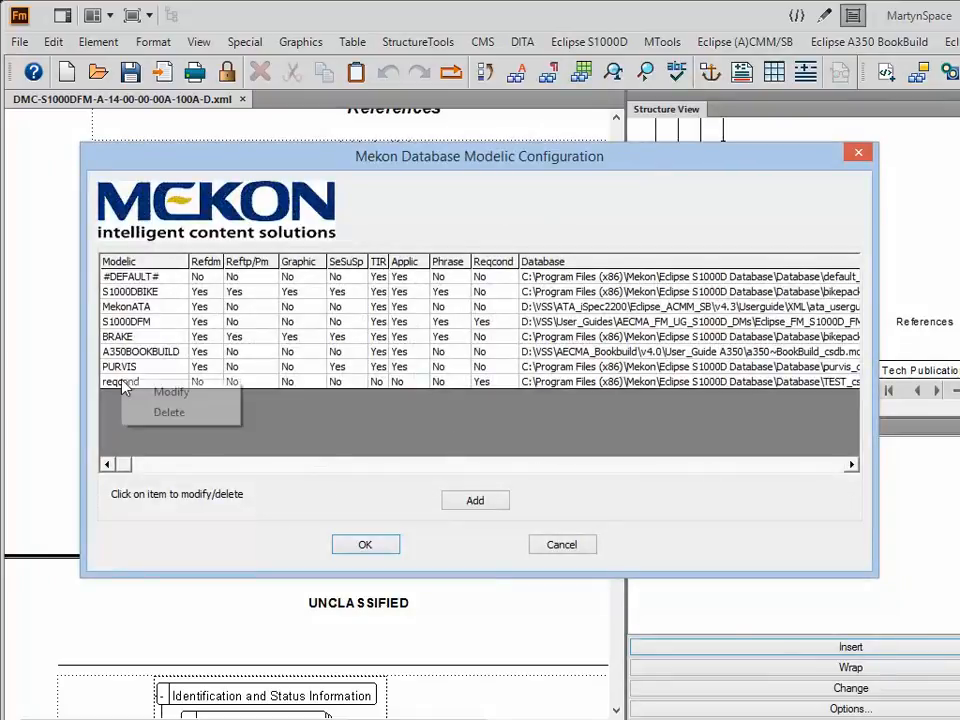
click(171, 393)
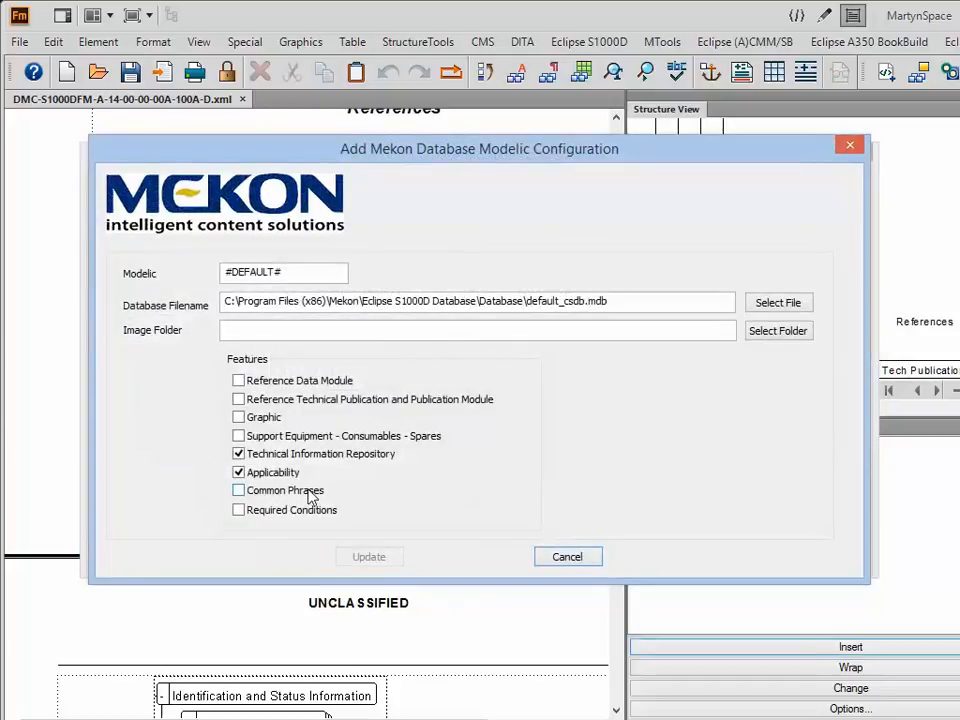
click(238, 490)
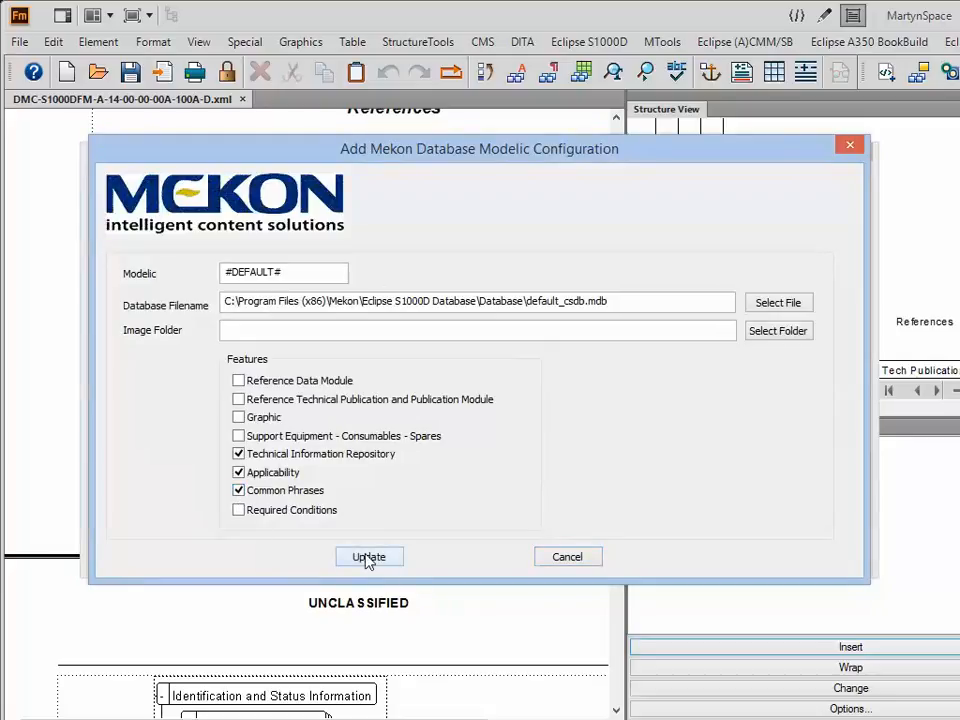
click(368, 558)
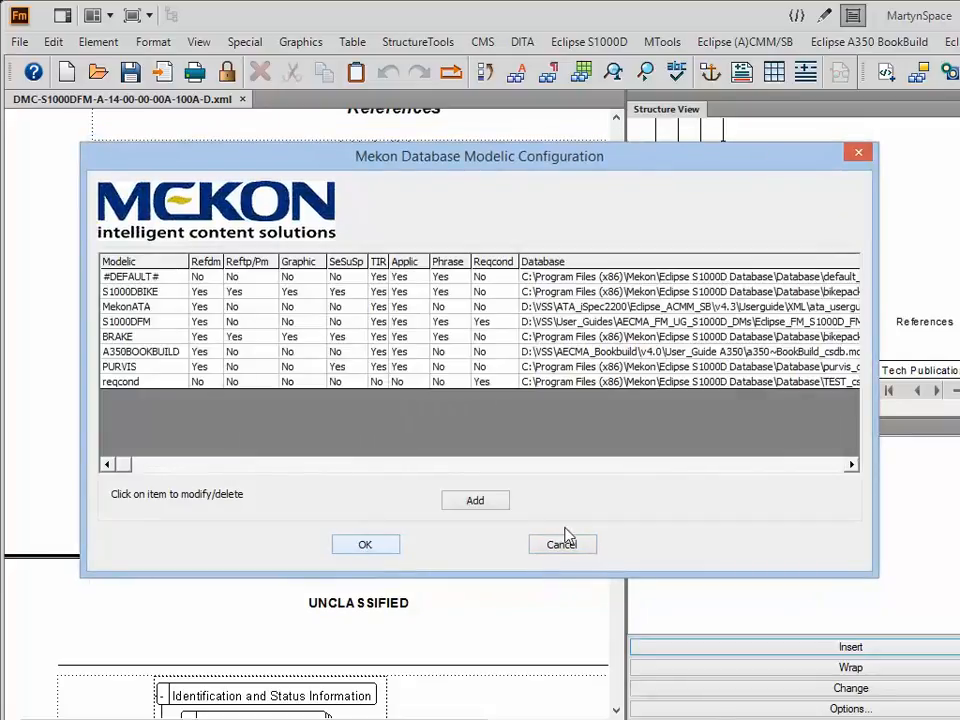
click(378, 547)
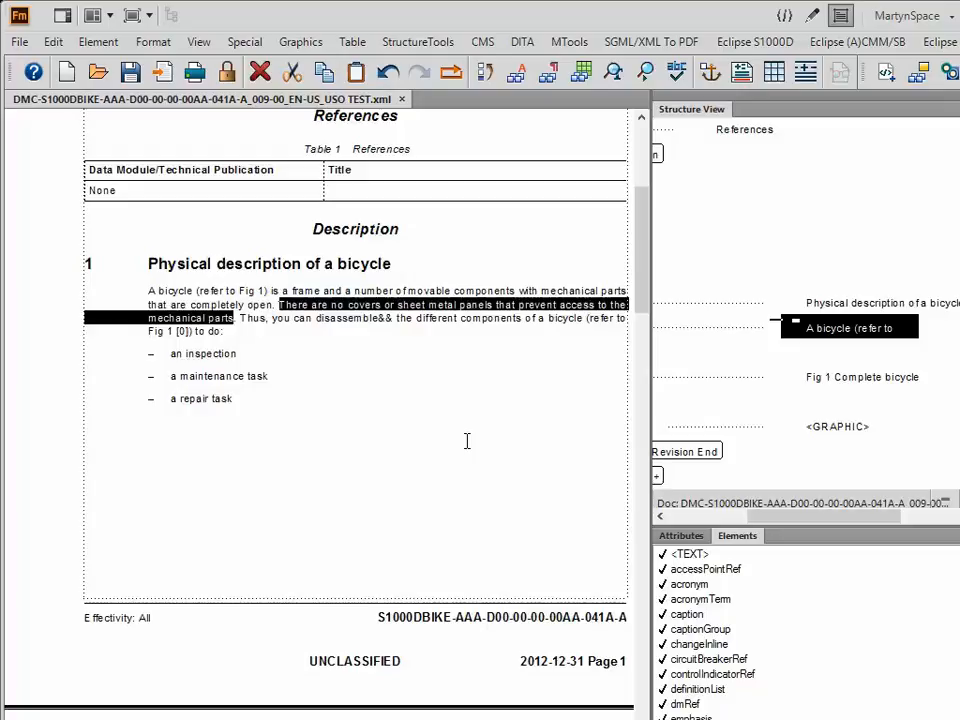
Step: Copy the sentence "There are no covers or sheet metal panels that prevent access to the mechanical parts." to the clipboard as an S1000D common phrase
right_click(385, 307)
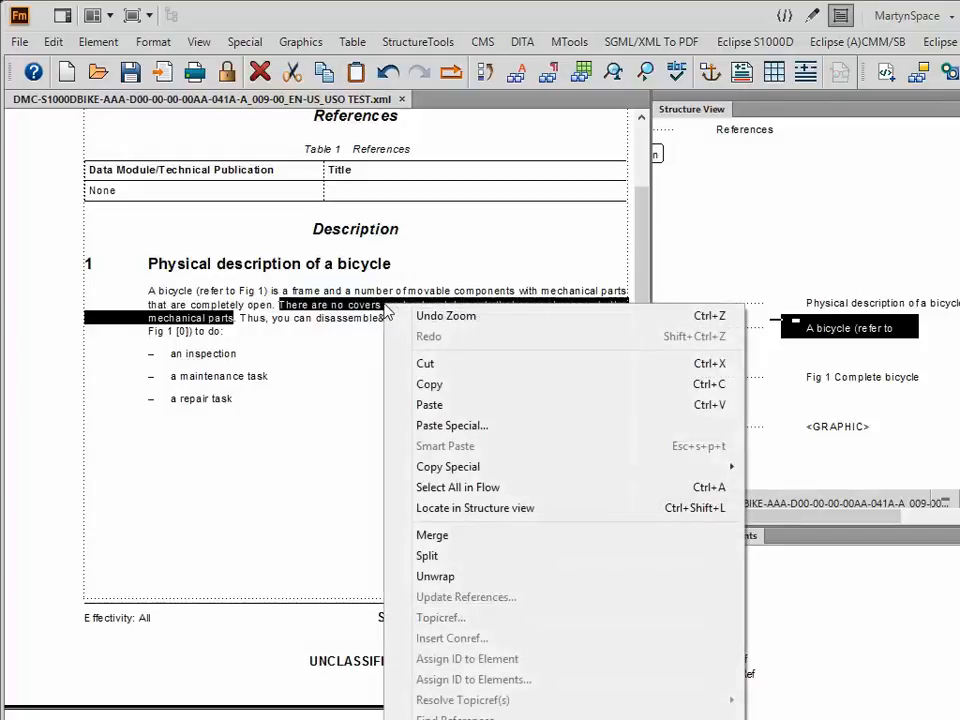
click(465, 204)
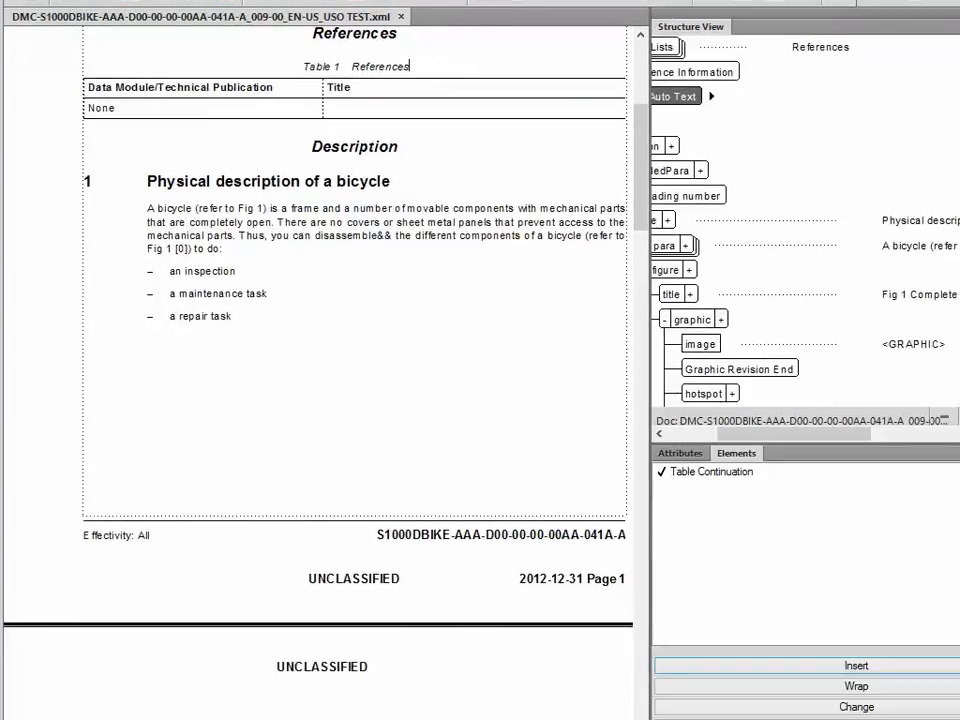
click(271, 222)
drag(277, 222, 236, 235)
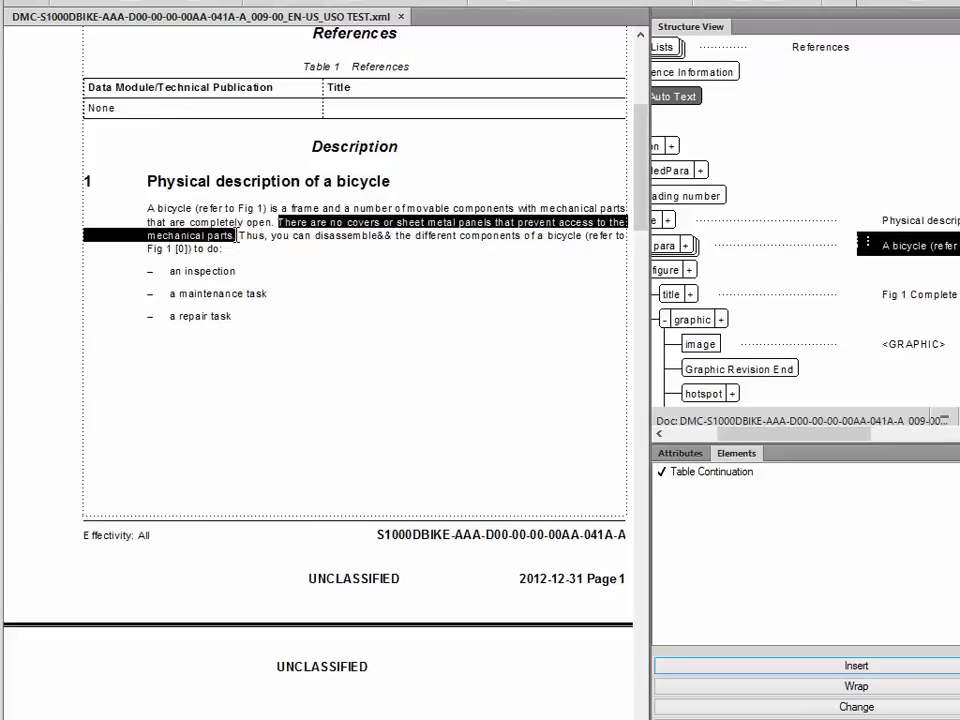
right_click(350, 228)
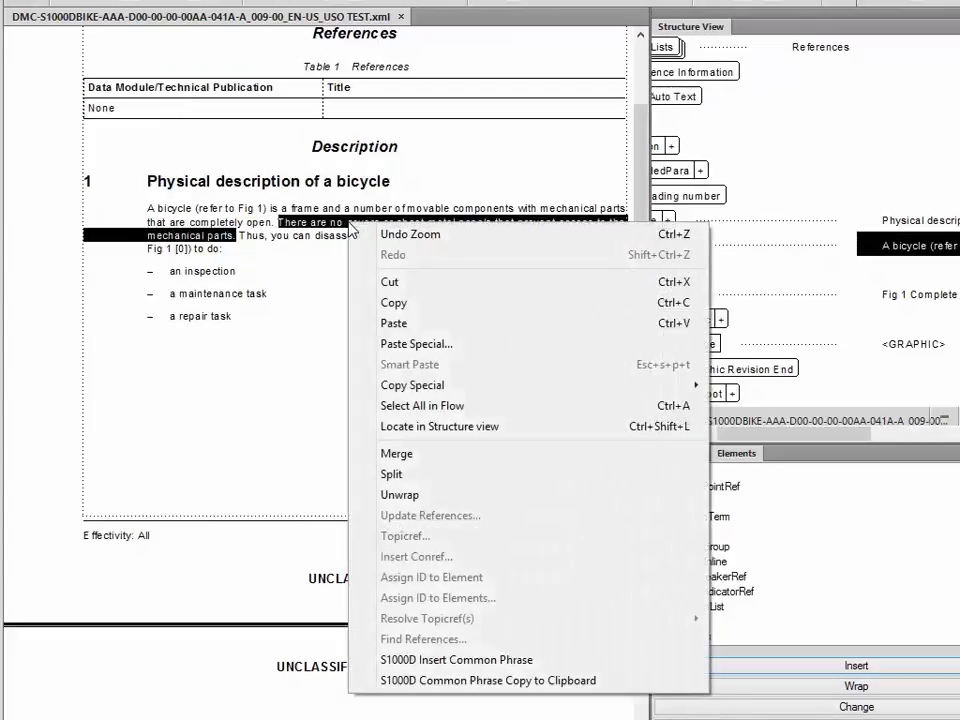
click(494, 686)
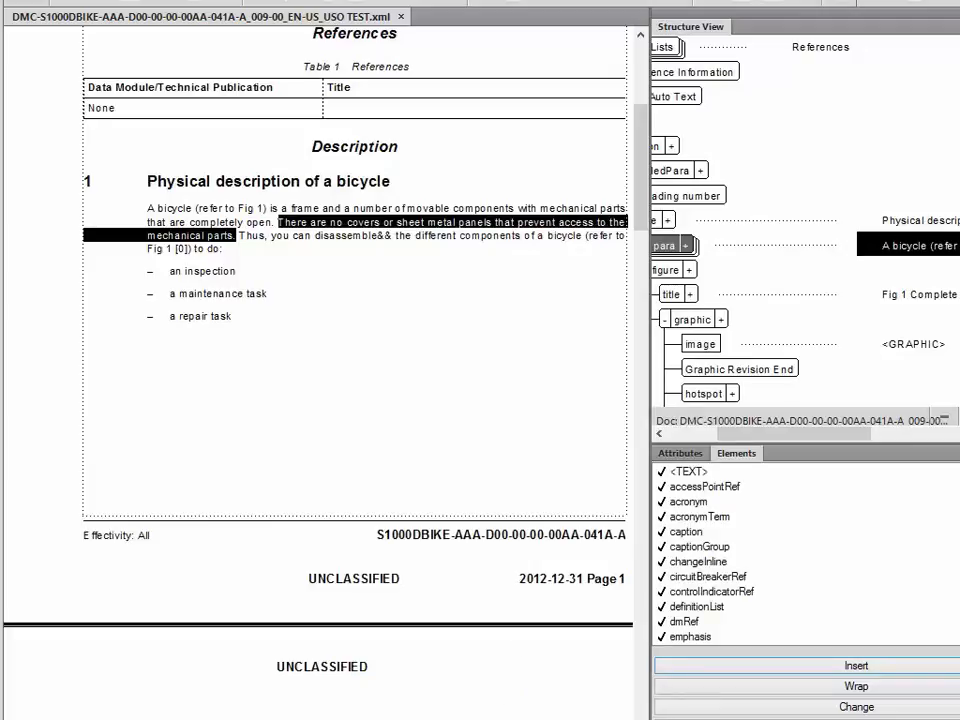
Step: Open the Mekon database management and select the S1000DBIKE database
click(645, 2)
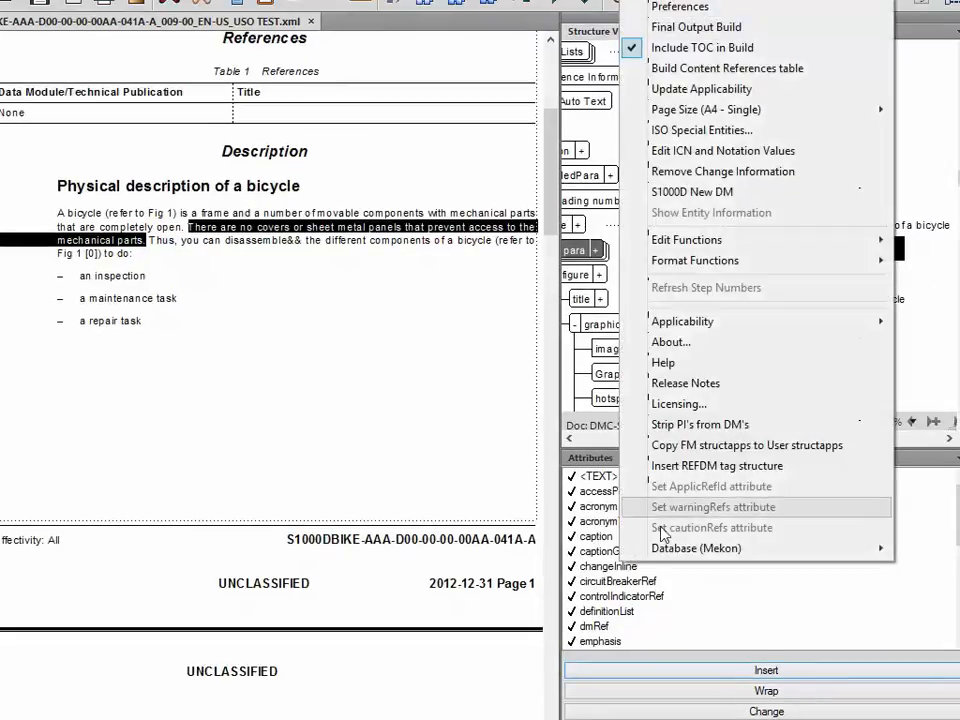
mouse_move(716, 555)
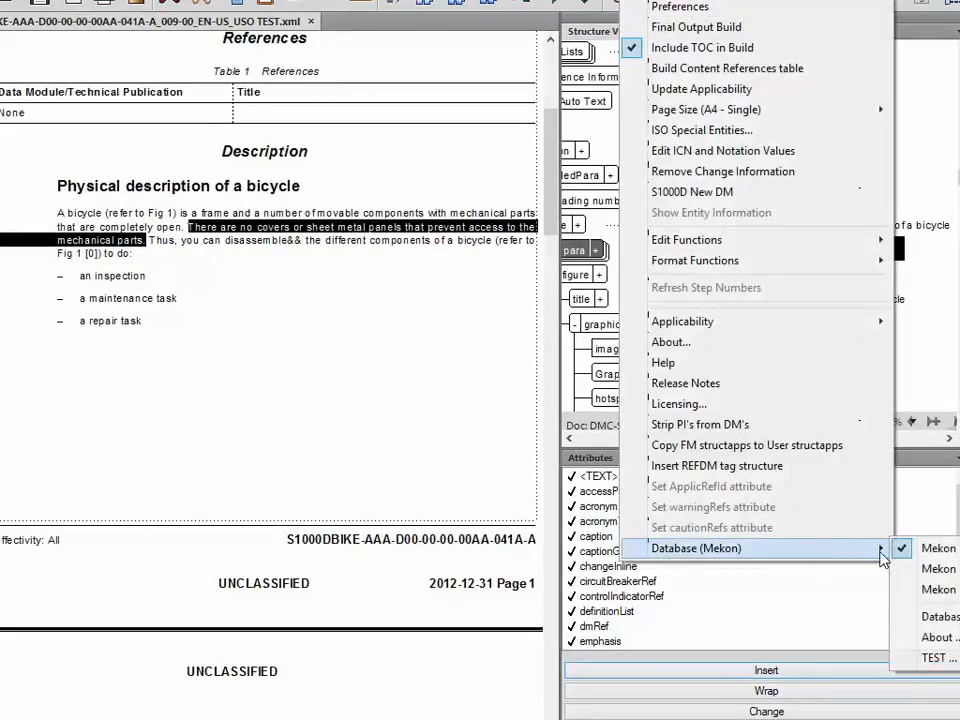
click(942, 590)
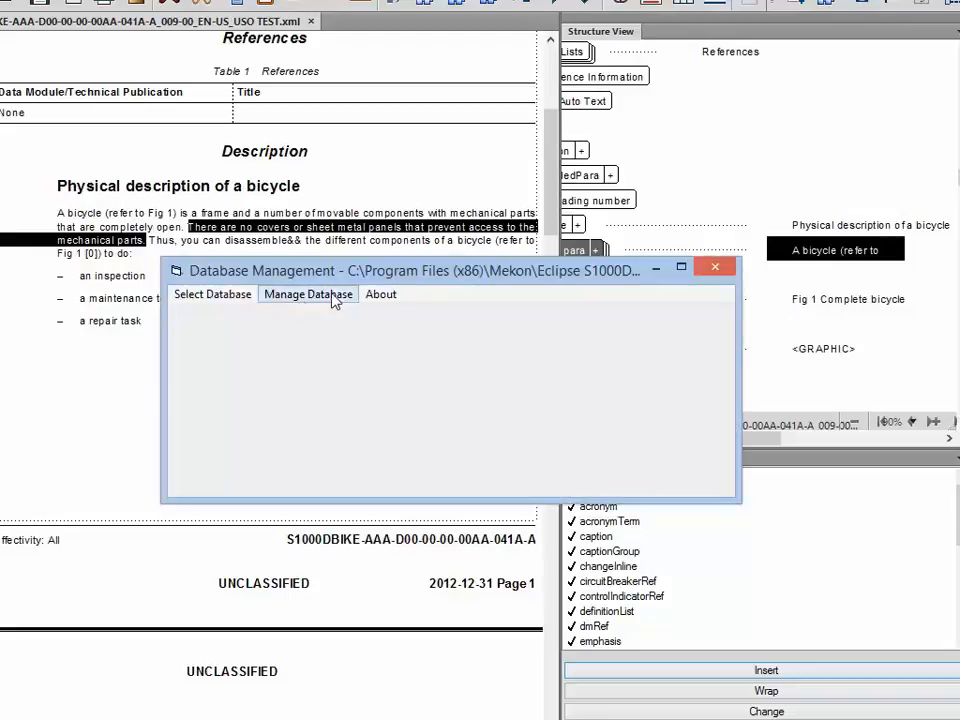
click(212, 296)
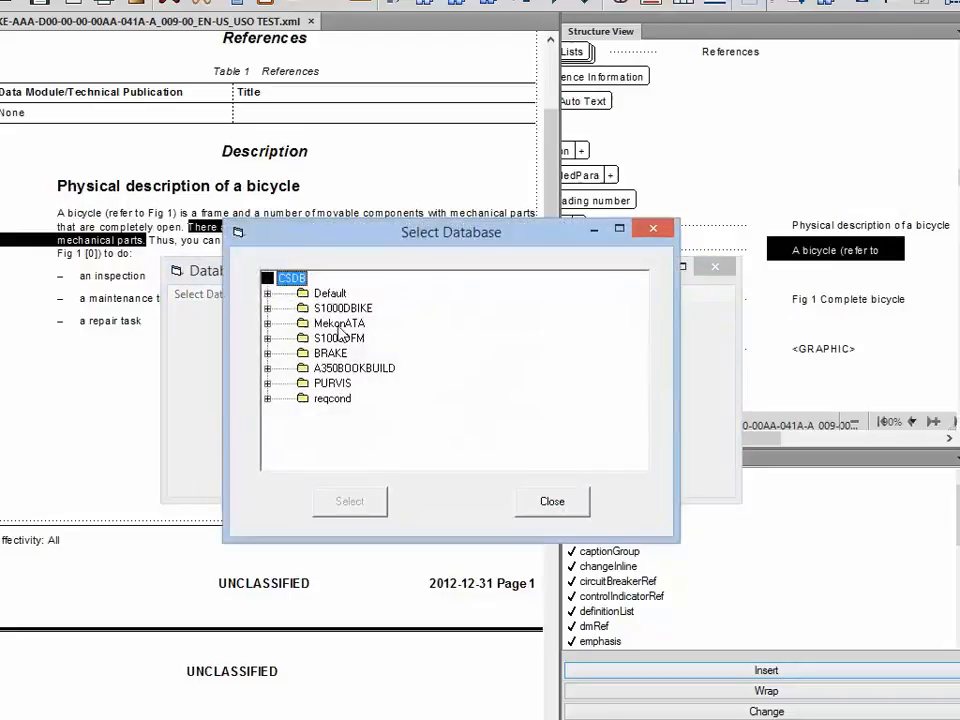
click(340, 309)
click(348, 501)
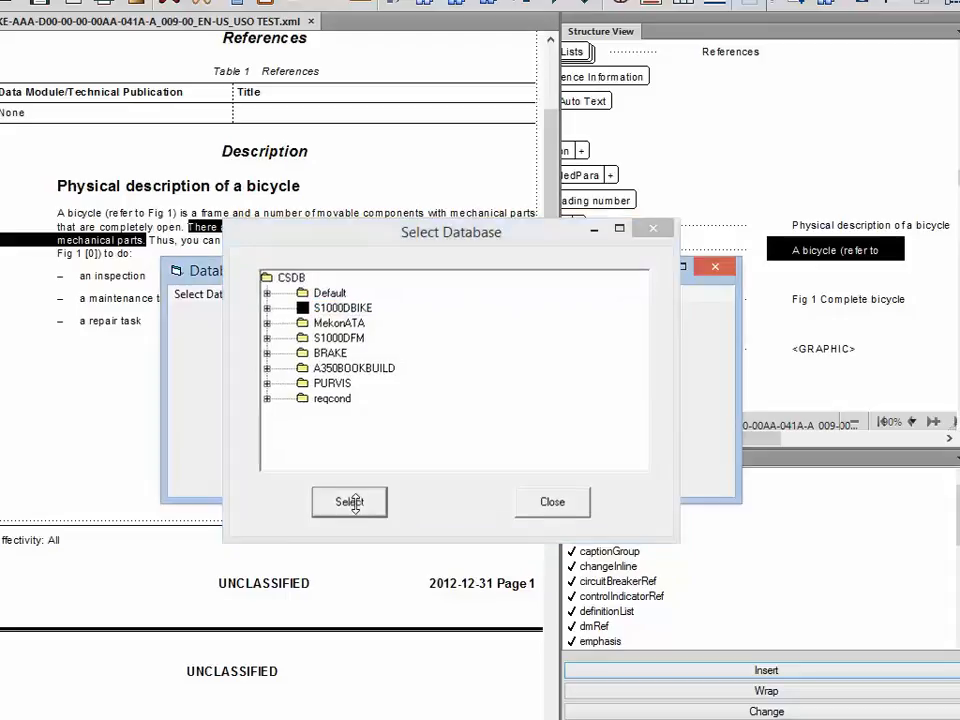
Step: Start a new common phrase entry named "No metal" and paste the copied sentence as its phrase text
click(310, 295)
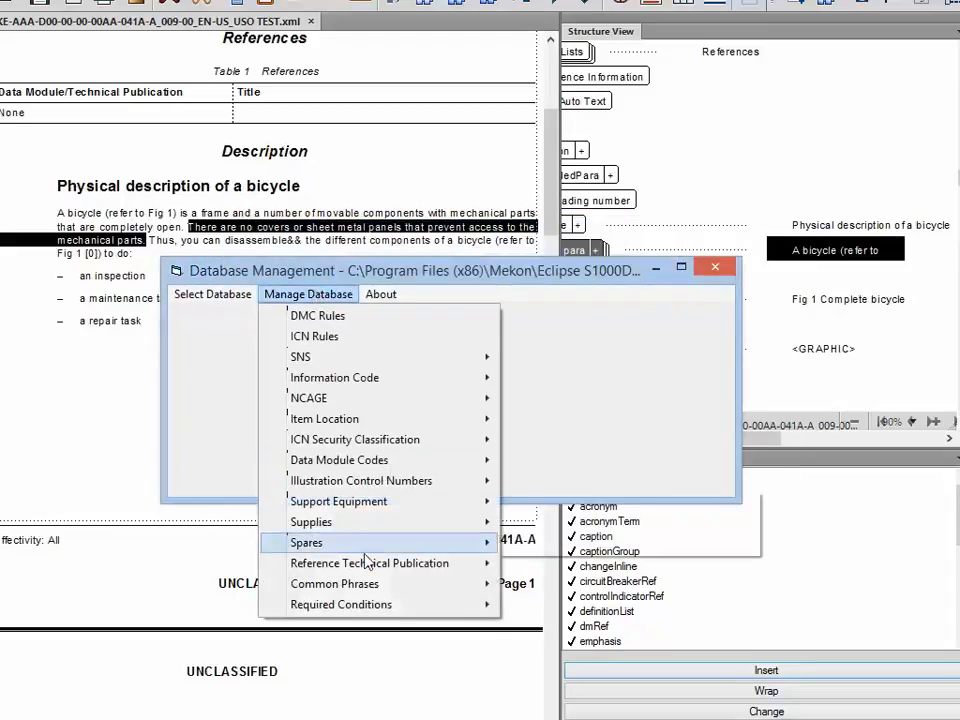
mouse_move(365, 588)
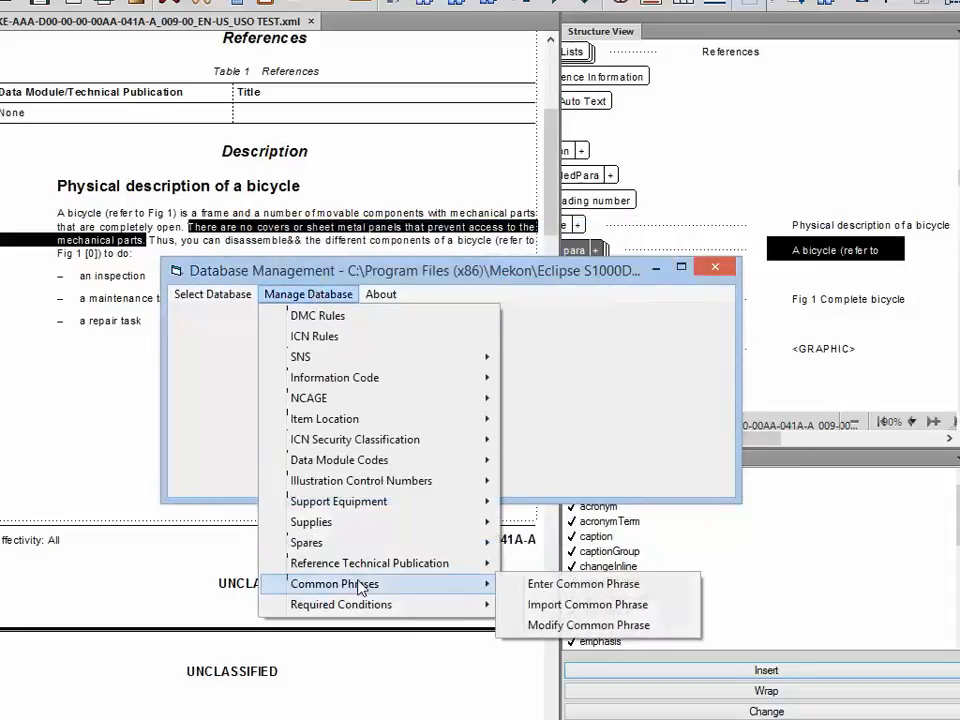
click(566, 590)
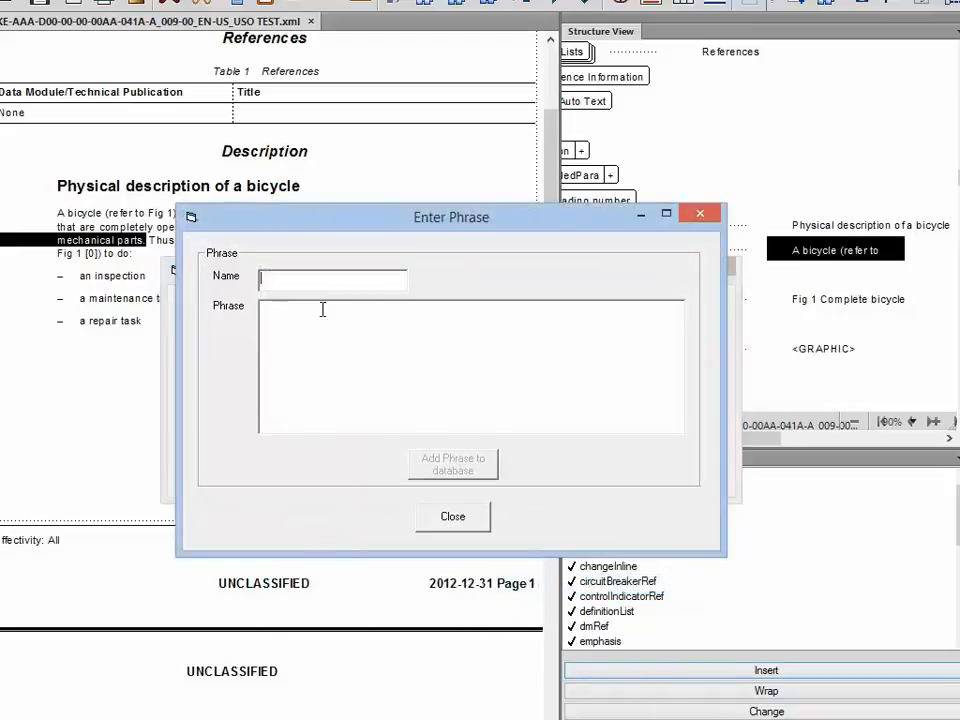
text(No meta)
click(283, 315)
right_click(281, 319)
click(364, 398)
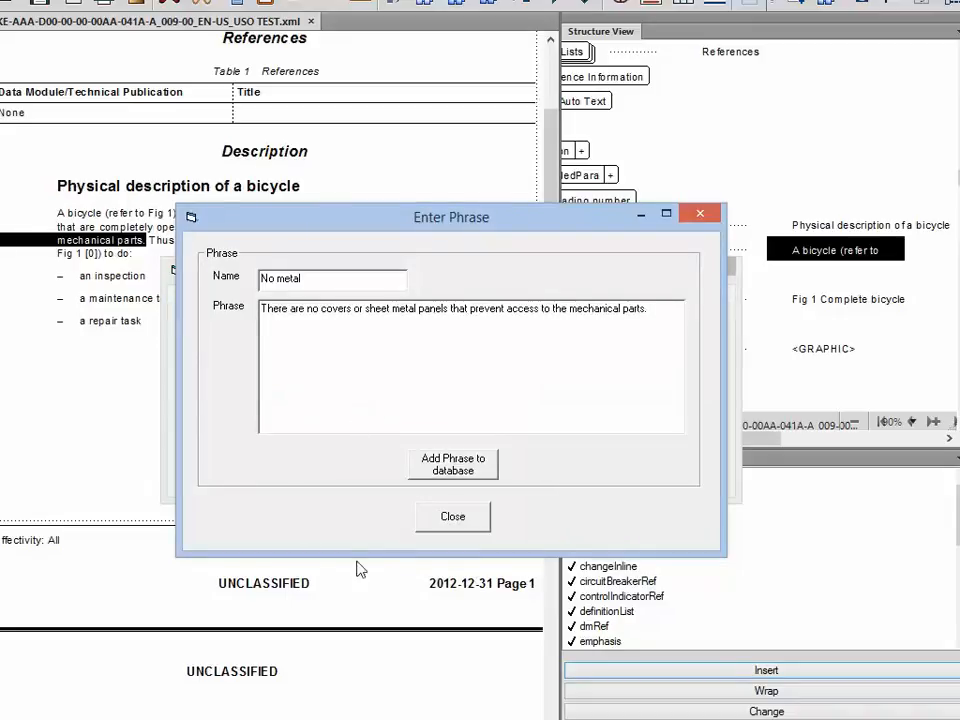
Step: Add the "No metal" phrase to the database and close the database management
click(466, 468)
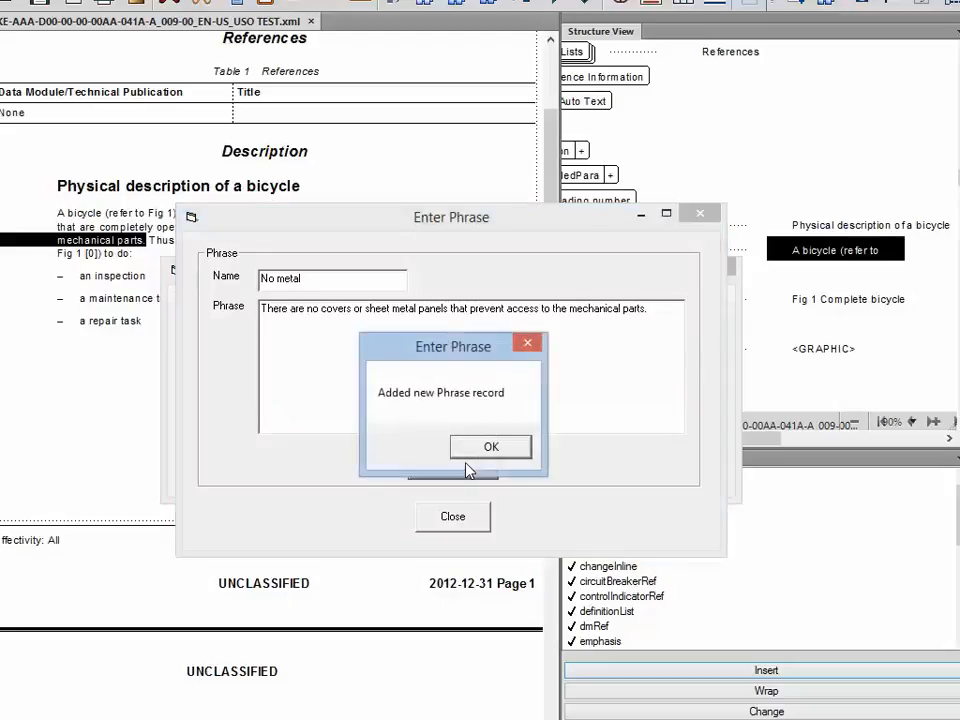
click(489, 447)
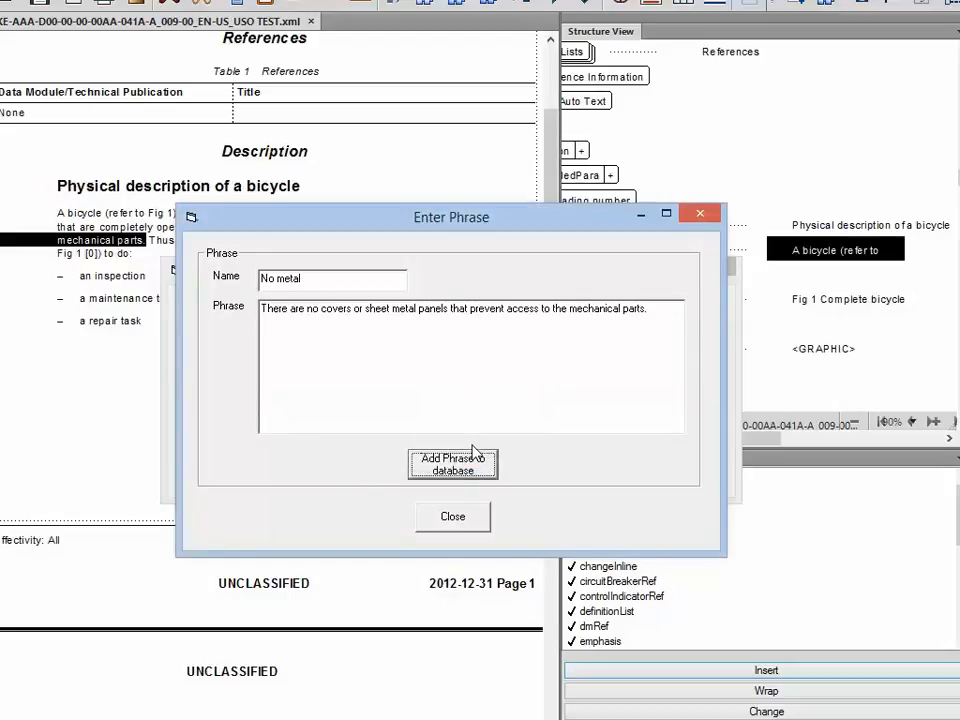
click(455, 523)
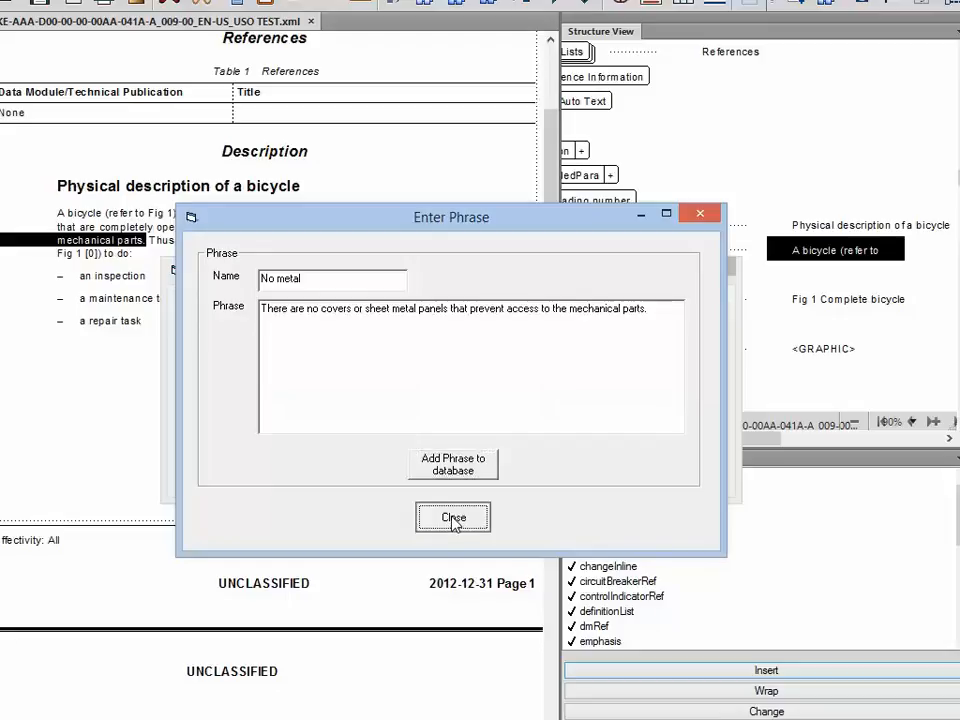
click(453, 520)
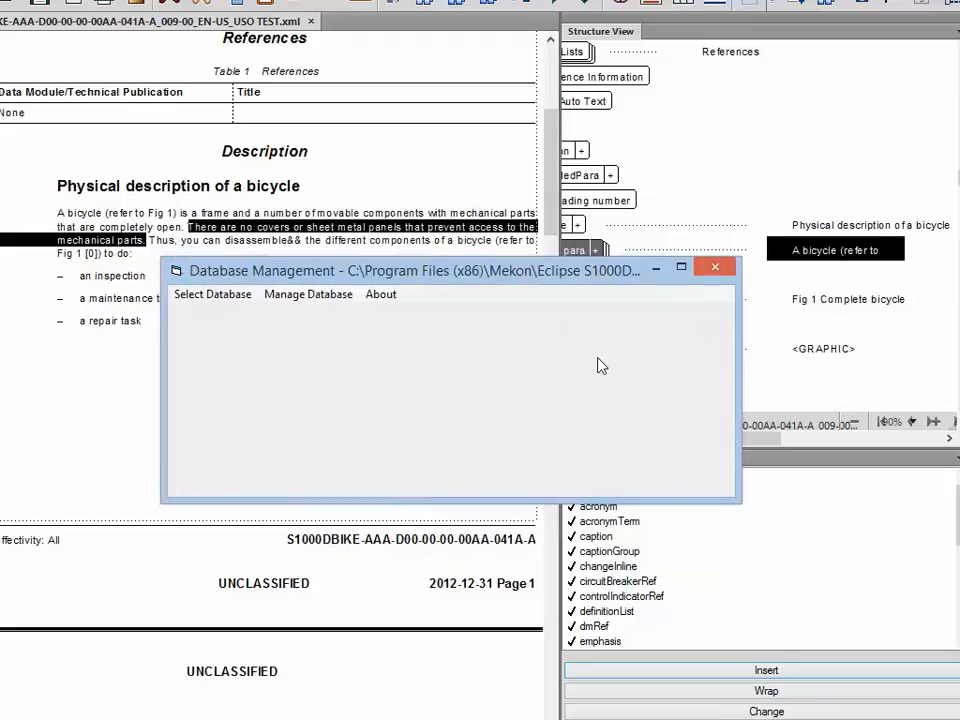
click(715, 270)
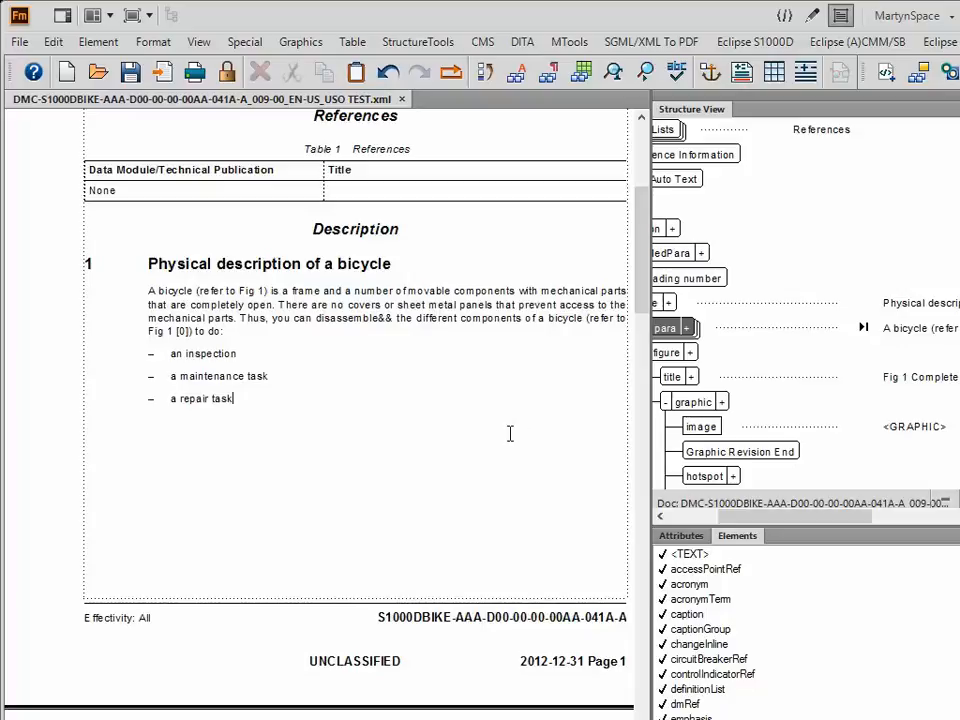
drag(150, 291, 188, 318)
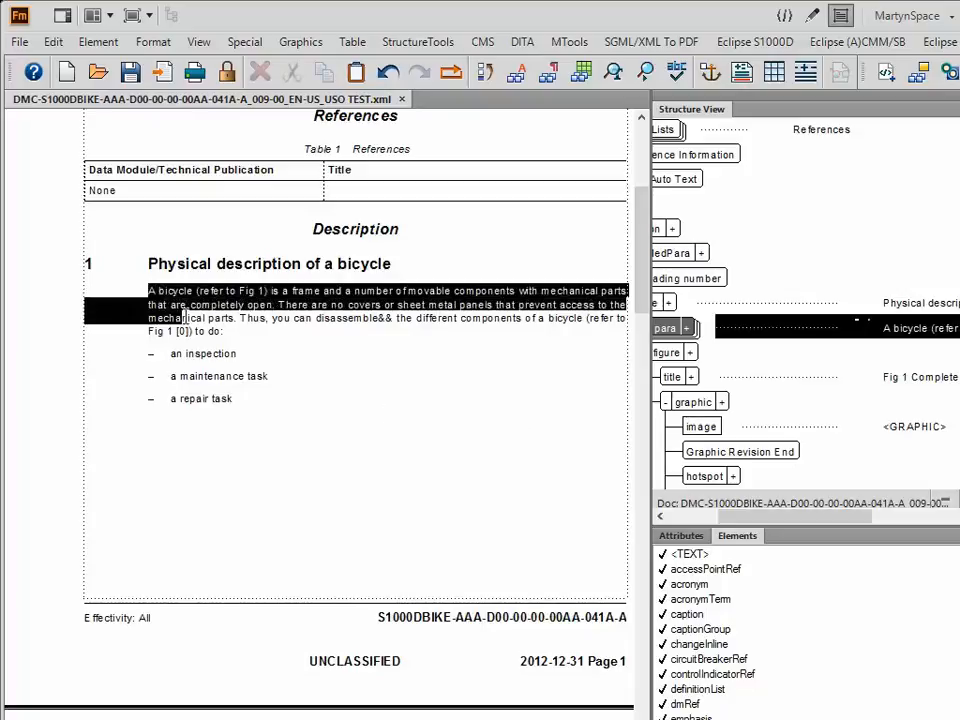
click(665, 329)
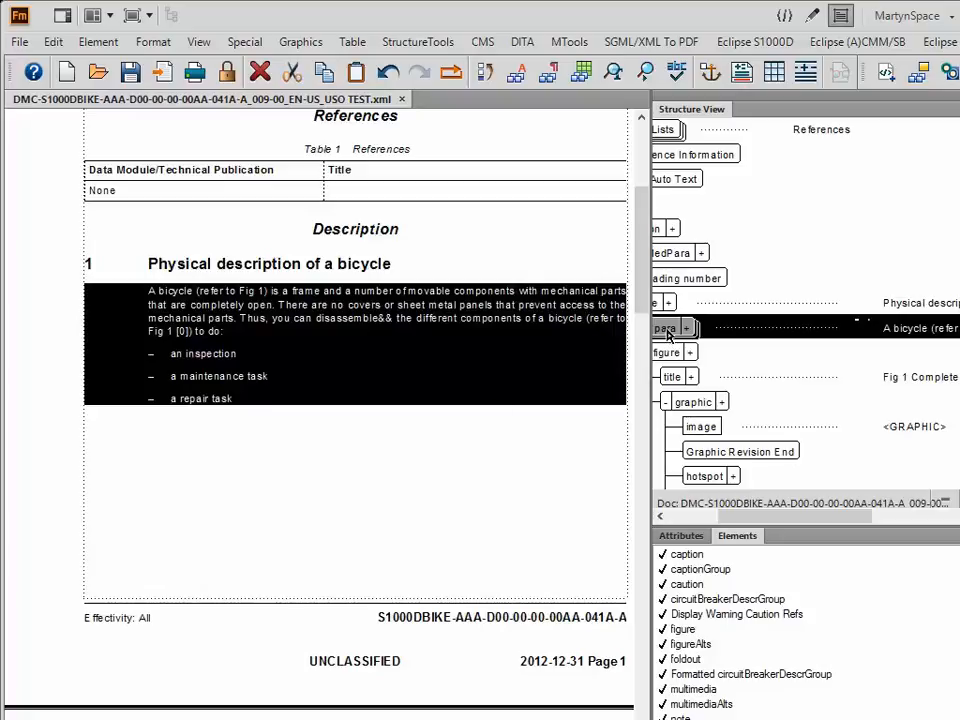
right_click(350, 311)
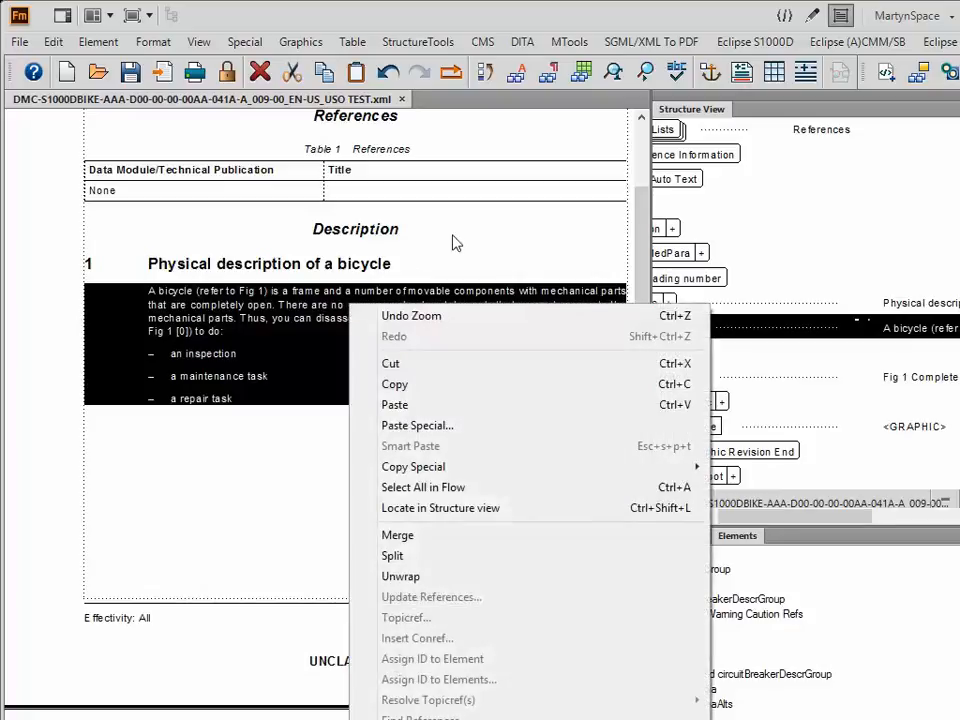
click(195, 514)
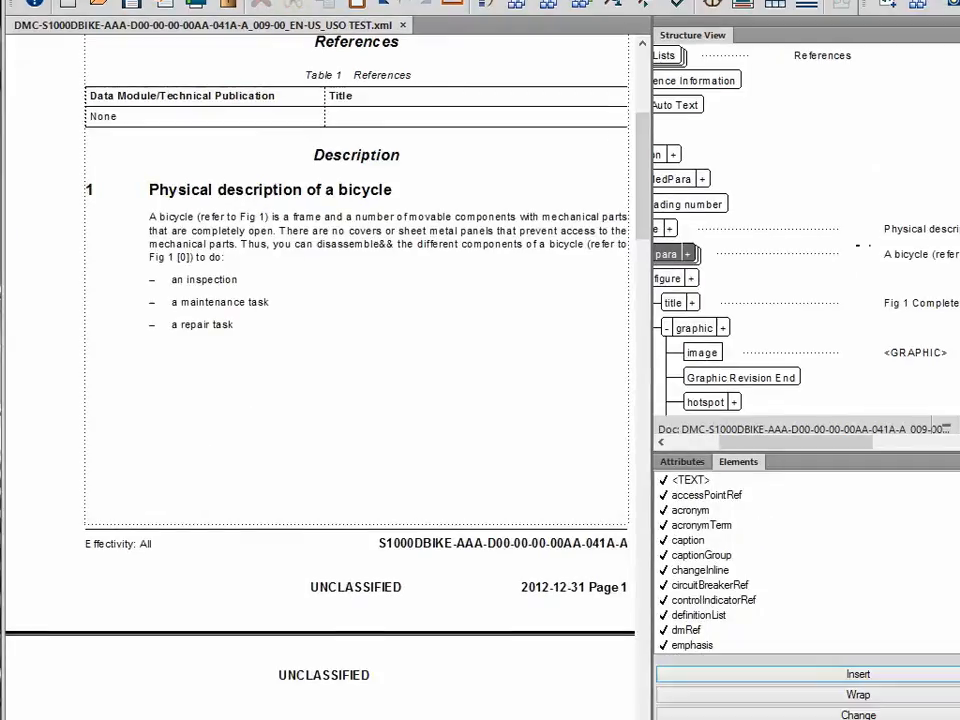
Step: Copy the whole bicycle description paragraph, including its three-item list, to the clipboard as an S1000D common phrase
drag(148, 292, 167, 317)
drag(168, 242, 236, 332)
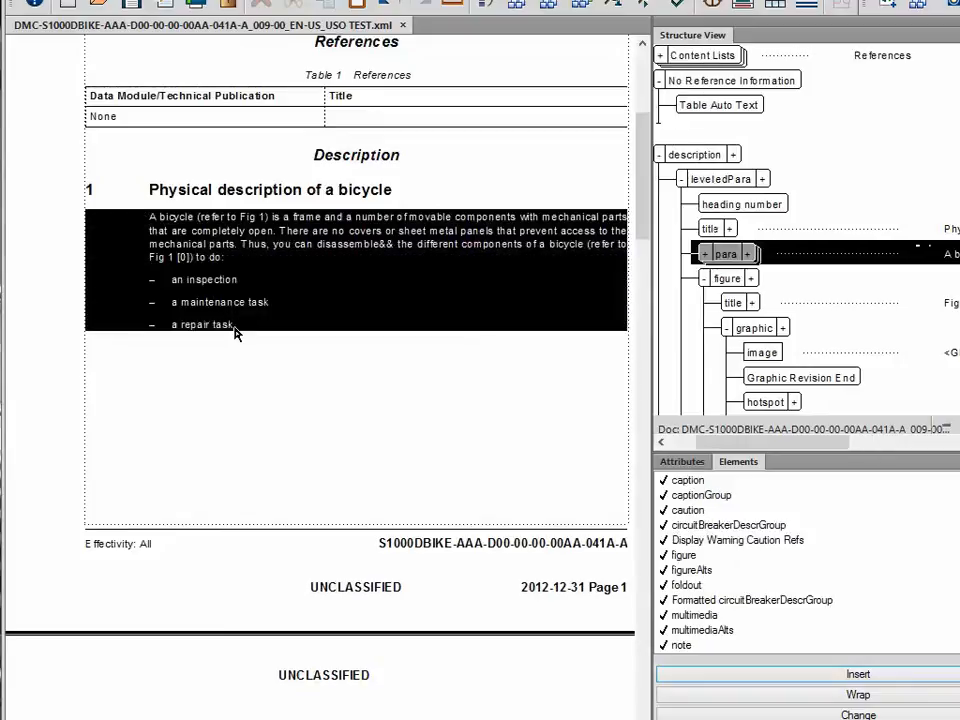
right_click(256, 240)
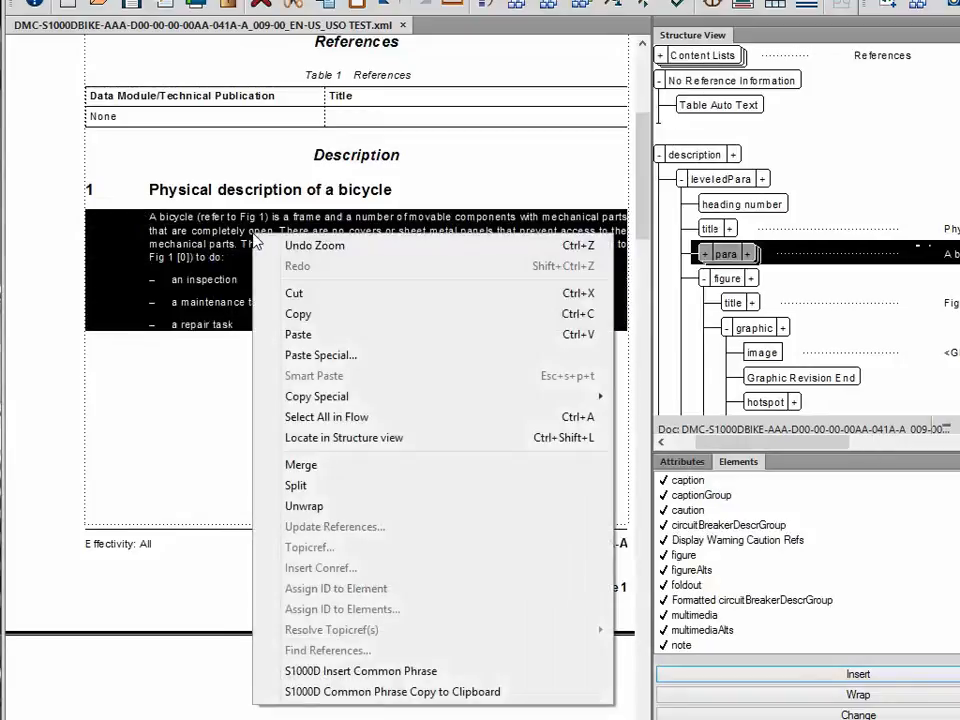
click(410, 692)
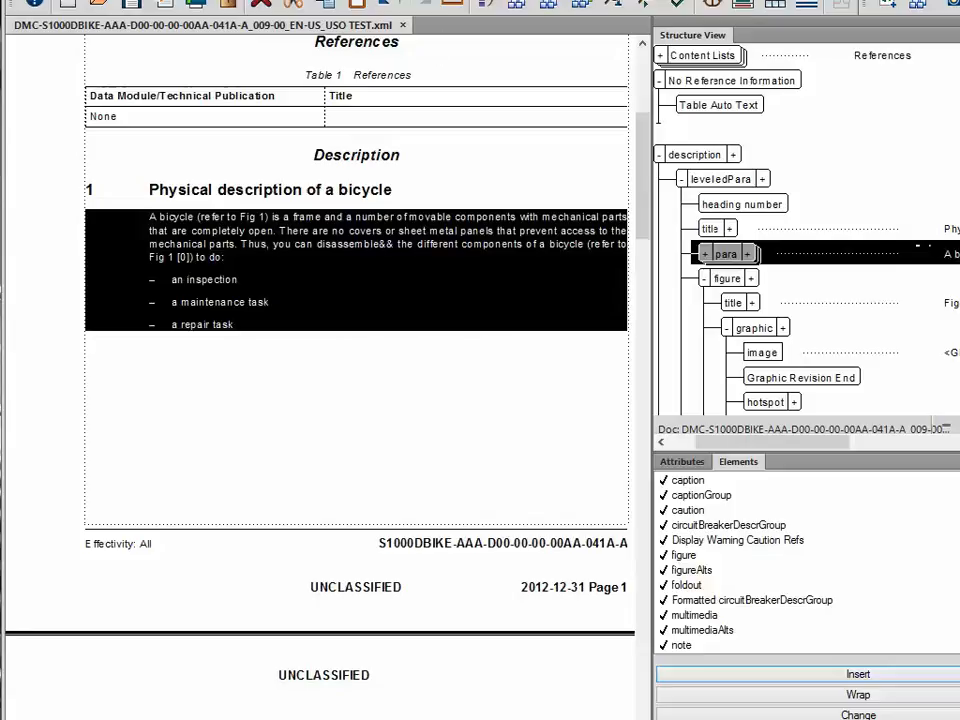
Step: Open the Mekon database management again and select the S1000DBIKE database
click(735, 2)
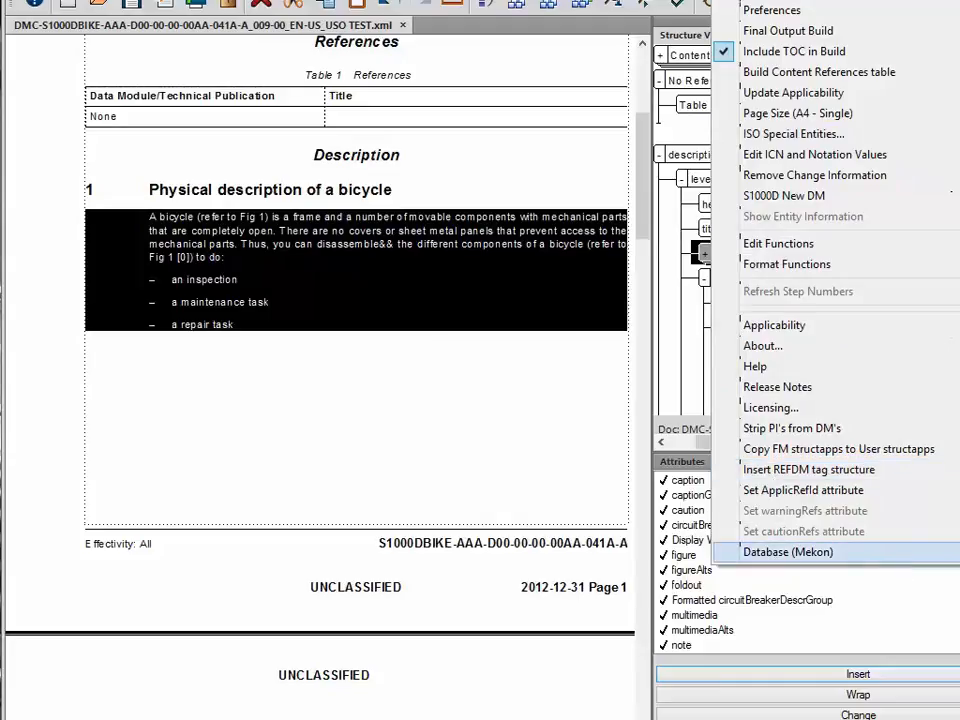
click(850, 551)
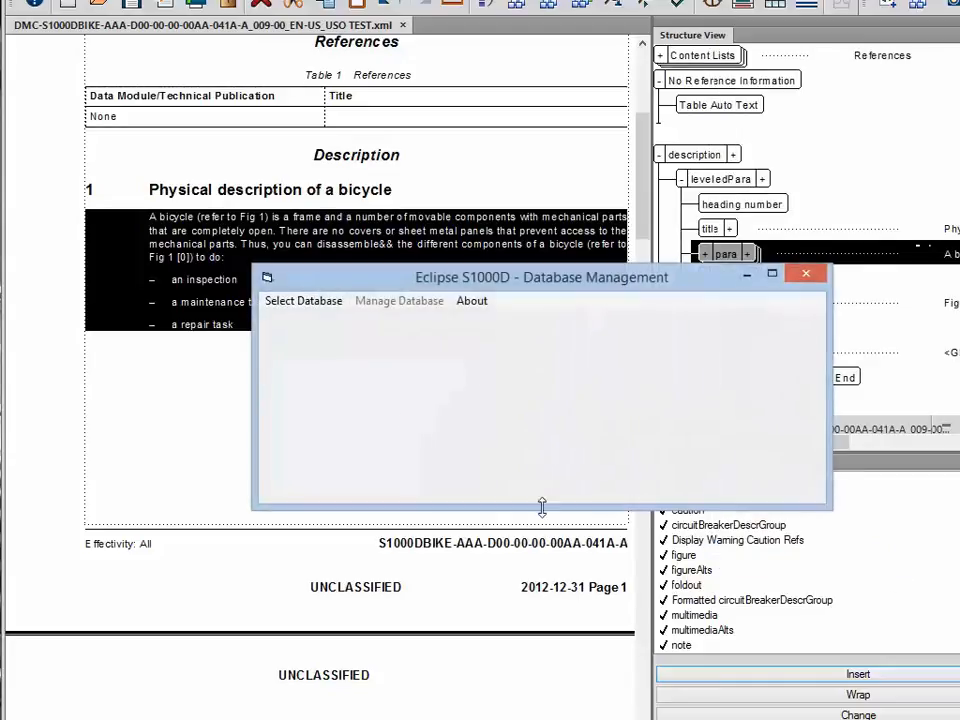
click(294, 305)
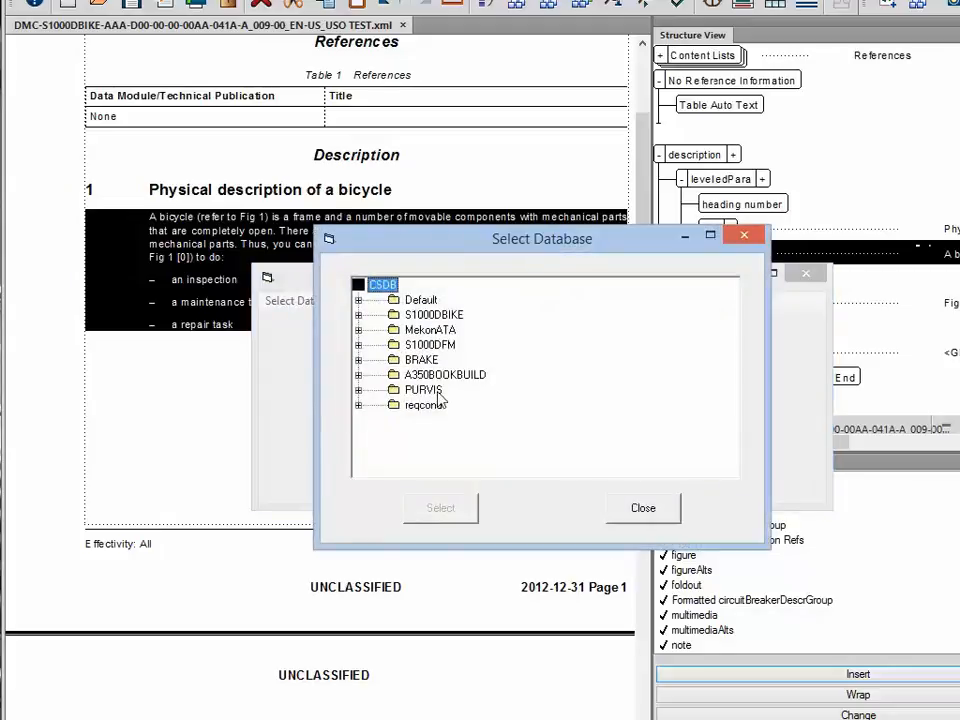
click(440, 508)
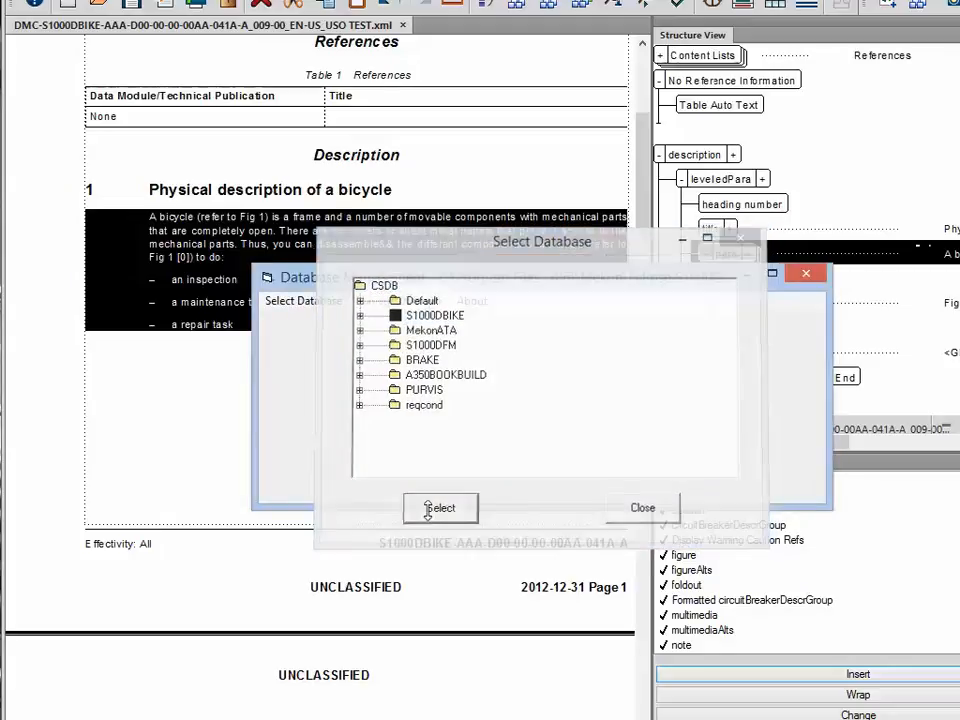
Step: Start a new common phrase entry named "A second first paragraph" and paste the copied paragraph markup as its phrase text
click(408, 303)
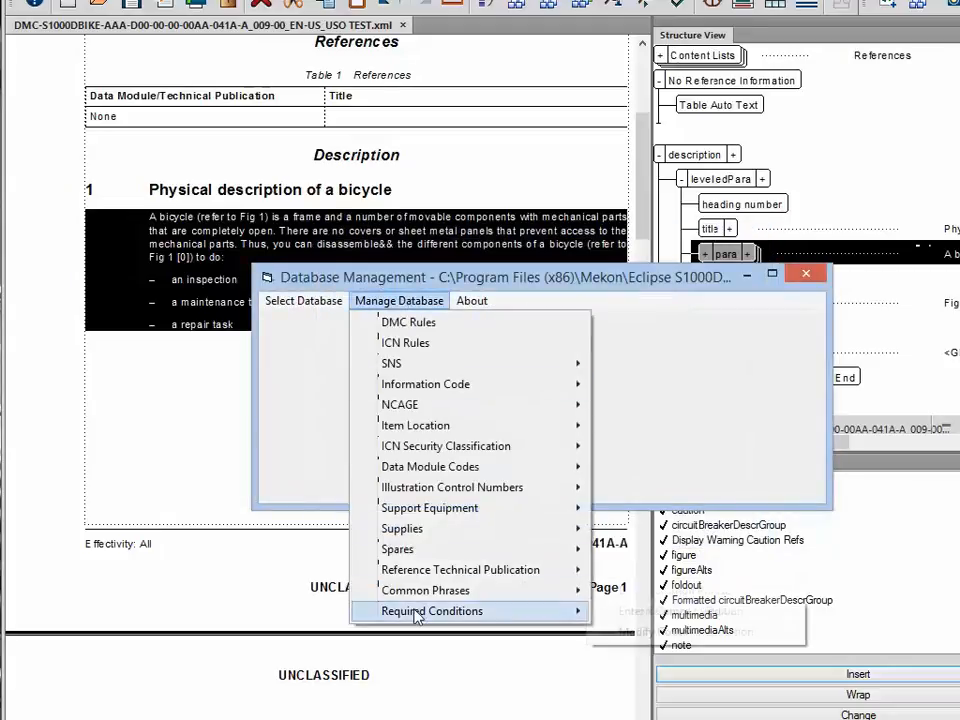
mouse_move(418, 618)
mouse_move(418, 594)
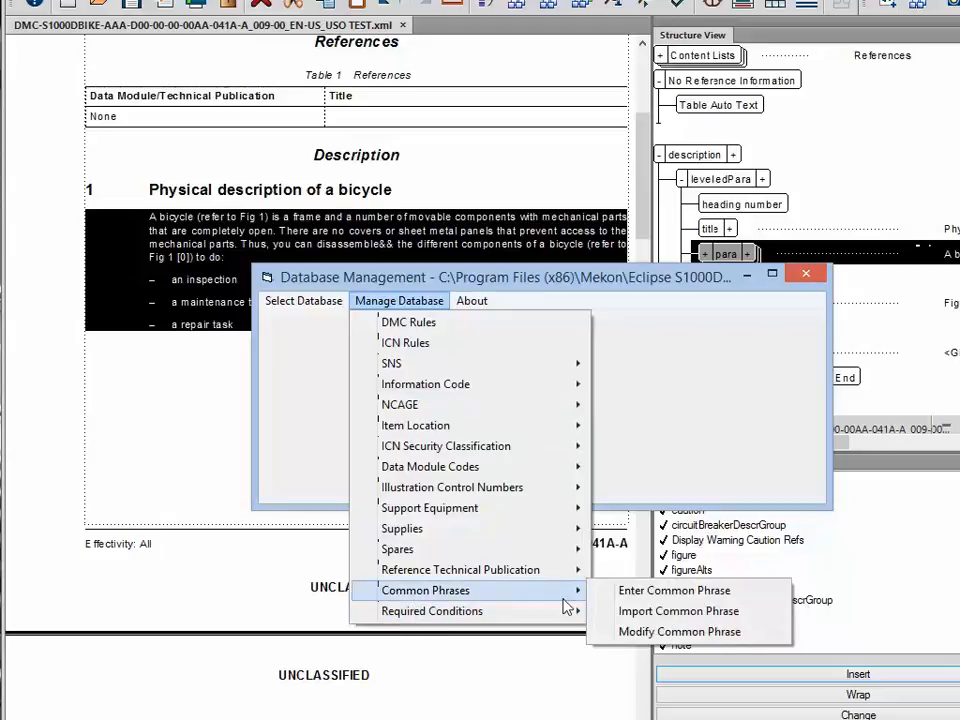
click(680, 592)
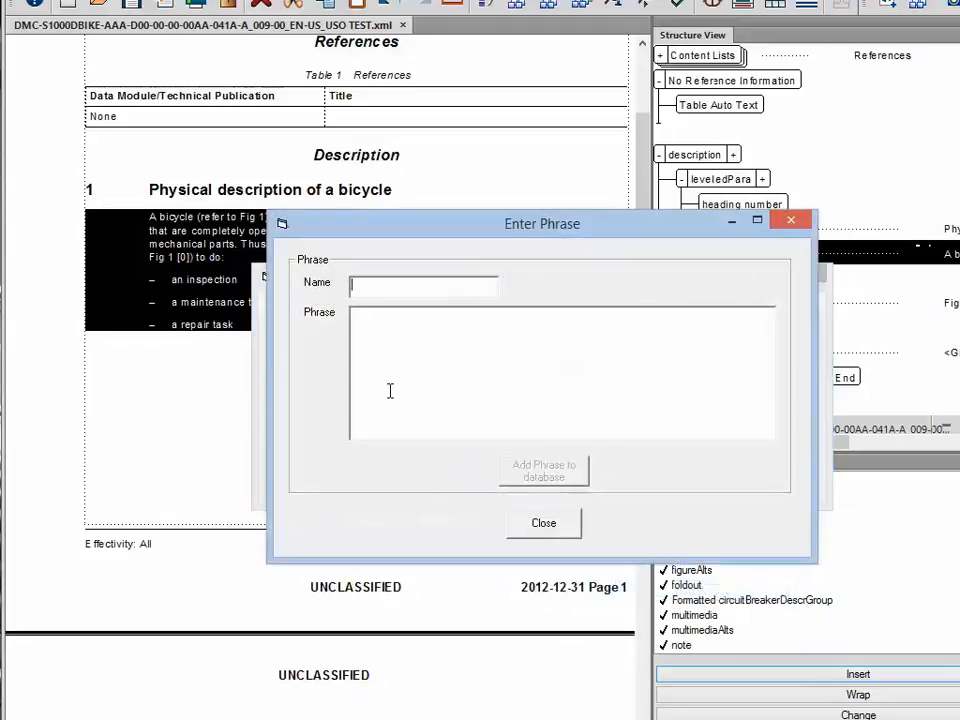
text(A second first par)
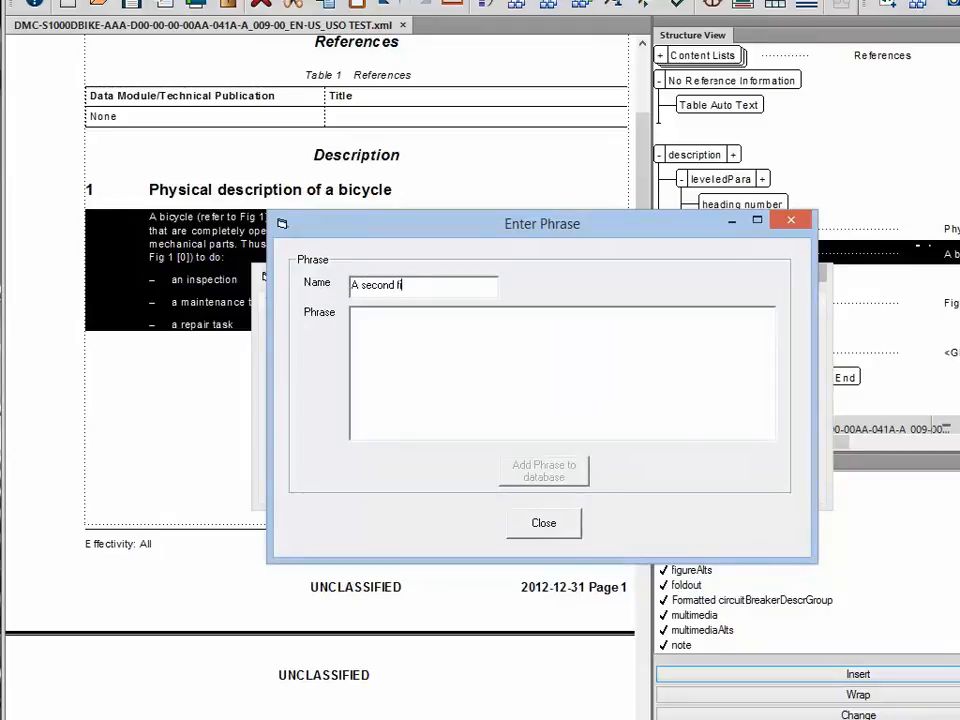
text(agraph)
right_click(365, 325)
click(410, 406)
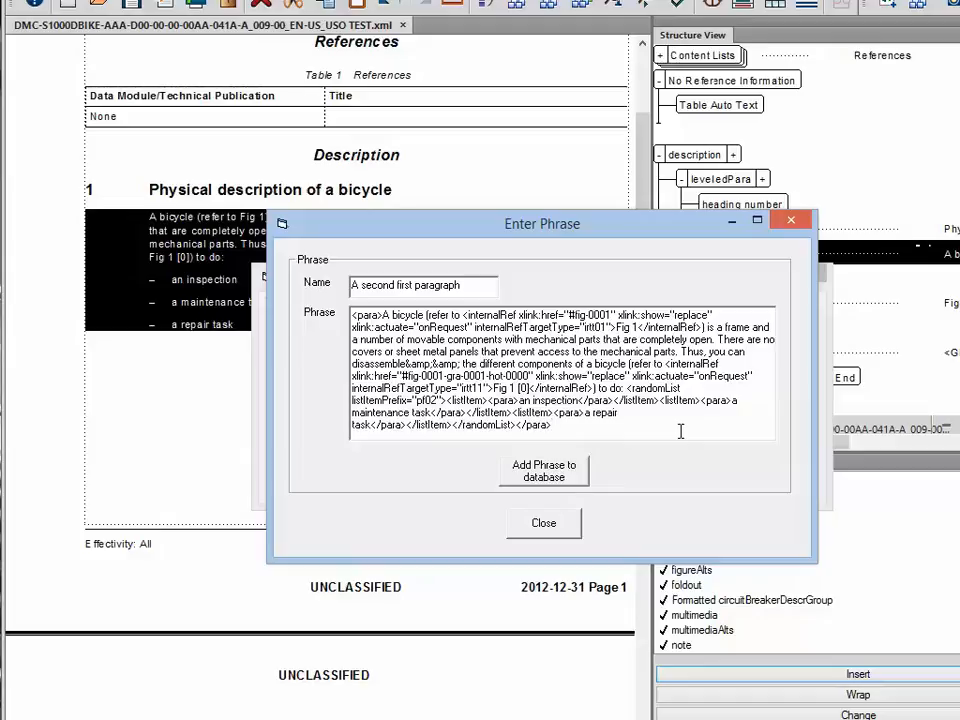
Step: Add the "A second first paragraph" phrase to the database and close the database management
click(546, 472)
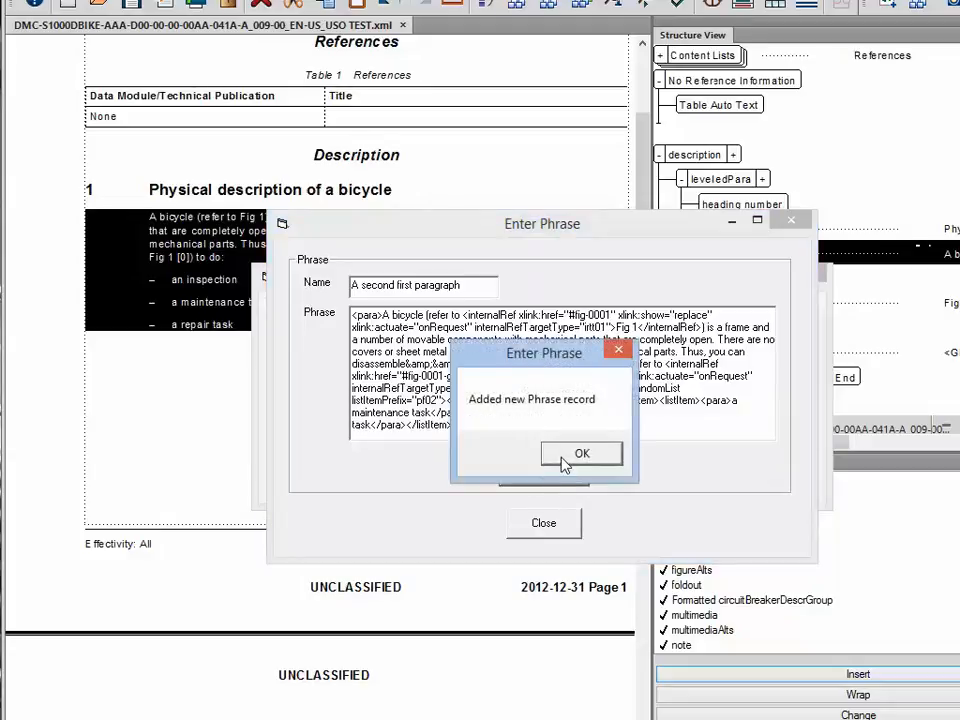
click(580, 454)
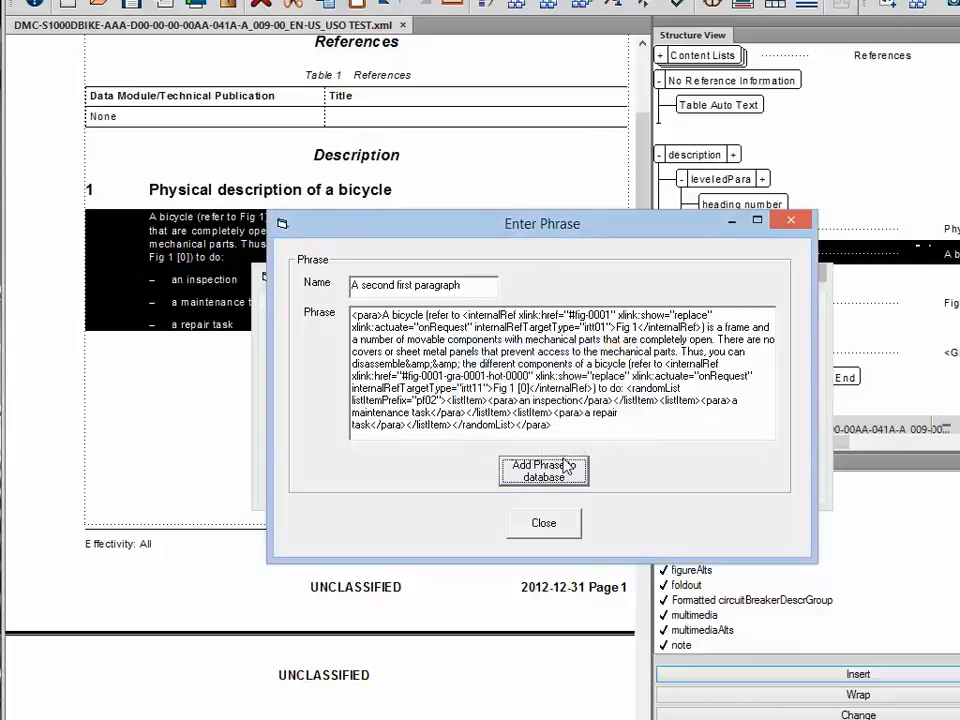
click(546, 523)
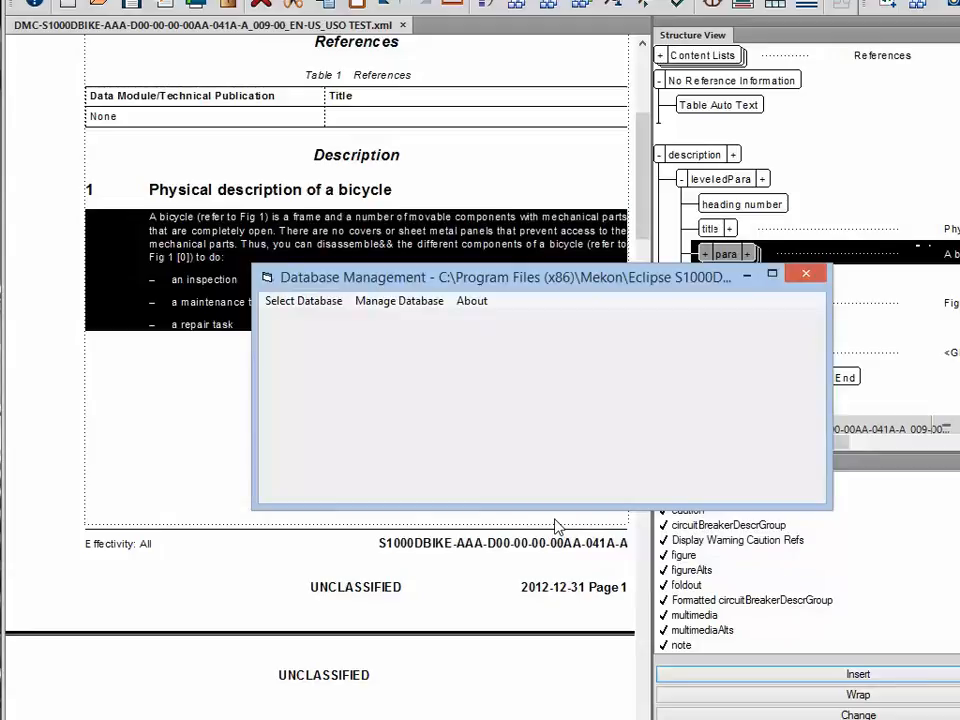
click(803, 277)
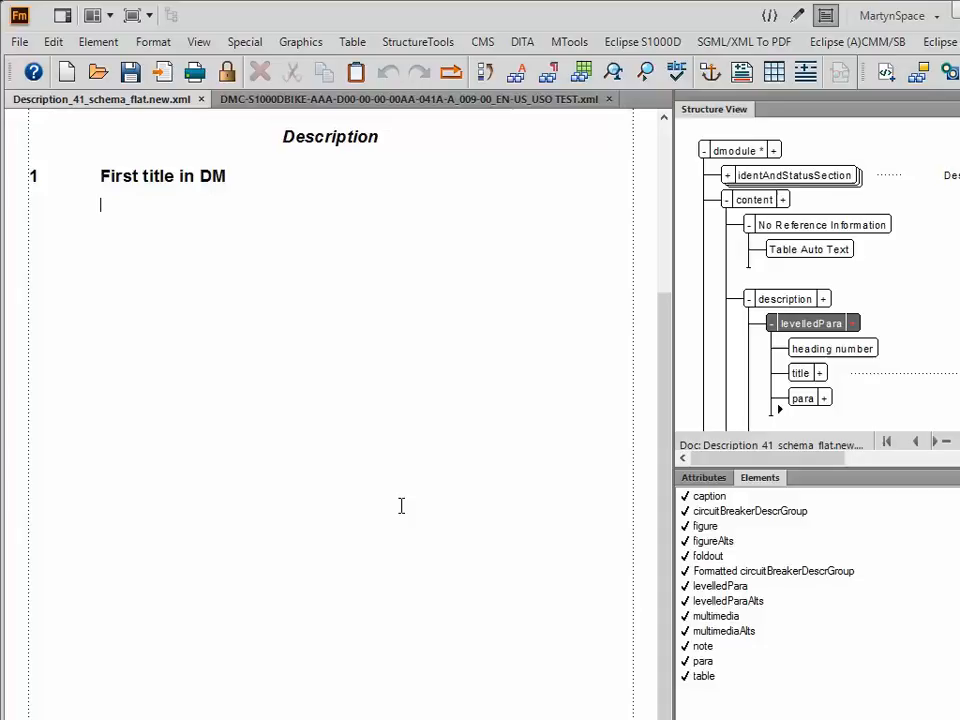
Step: Show the identification and status data of Description_41_schema_flat.new.xml to check its data module code, and hide it again
drag(669, 413, 658, 208)
click(640, 42)
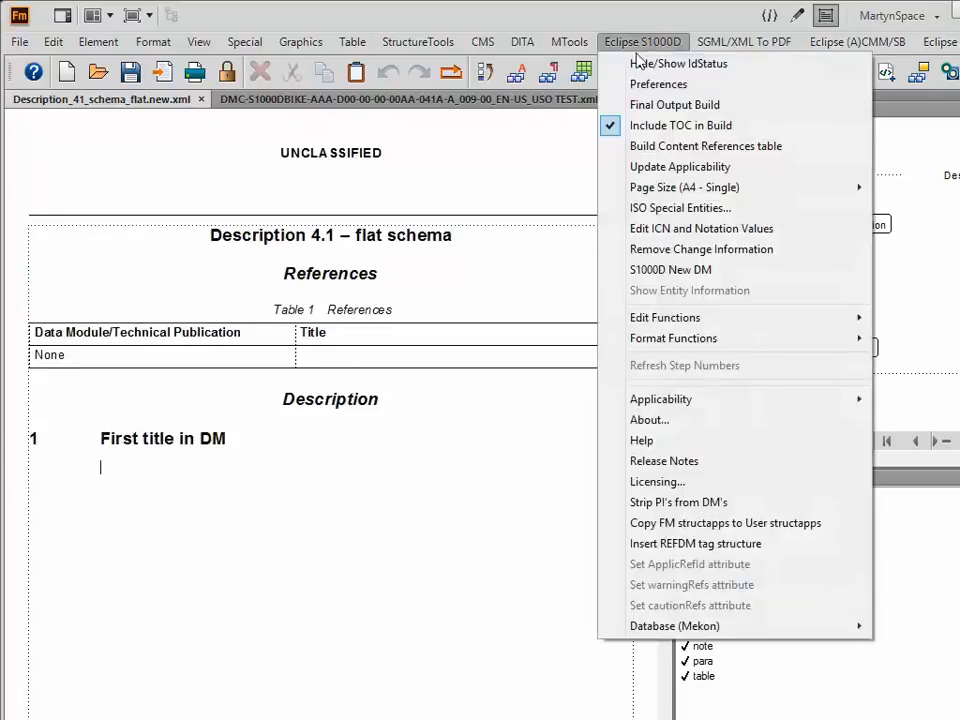
click(637, 63)
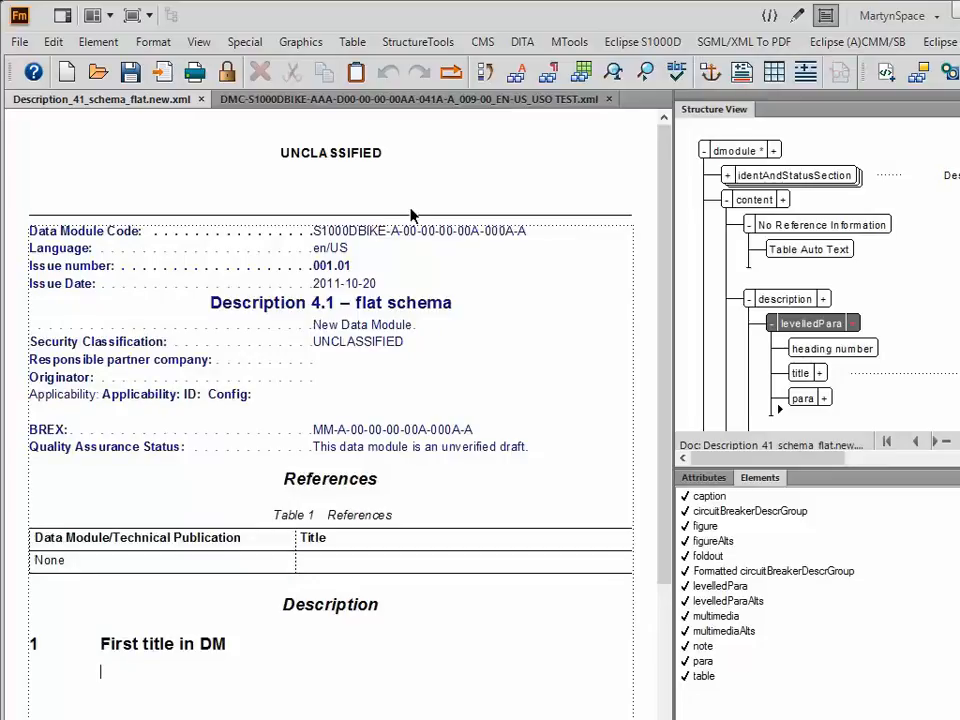
click(643, 42)
click(665, 63)
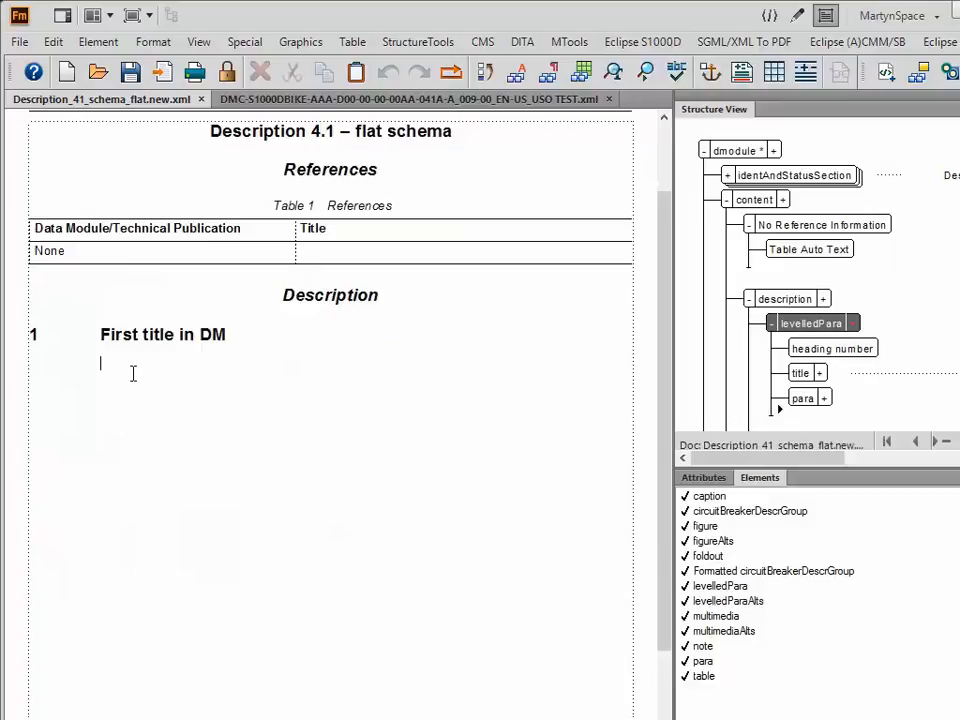
Step: Insert the "My Para" common phrase into the empty paragraph under "First title in DM"
right_click(120, 364)
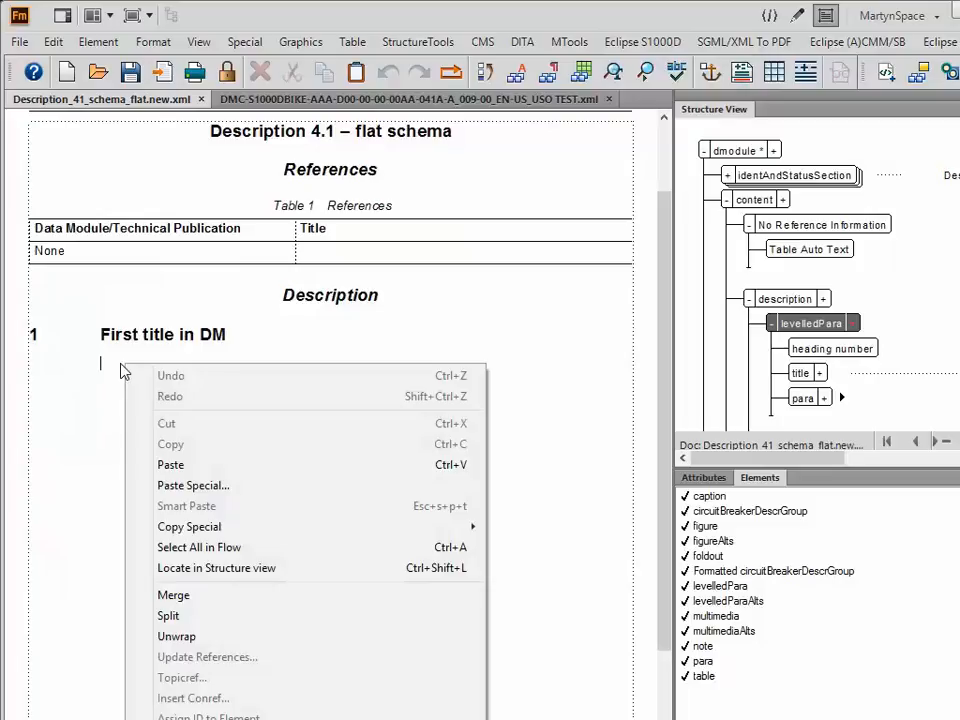
click(667, 379)
drag(667, 385, 671, 474)
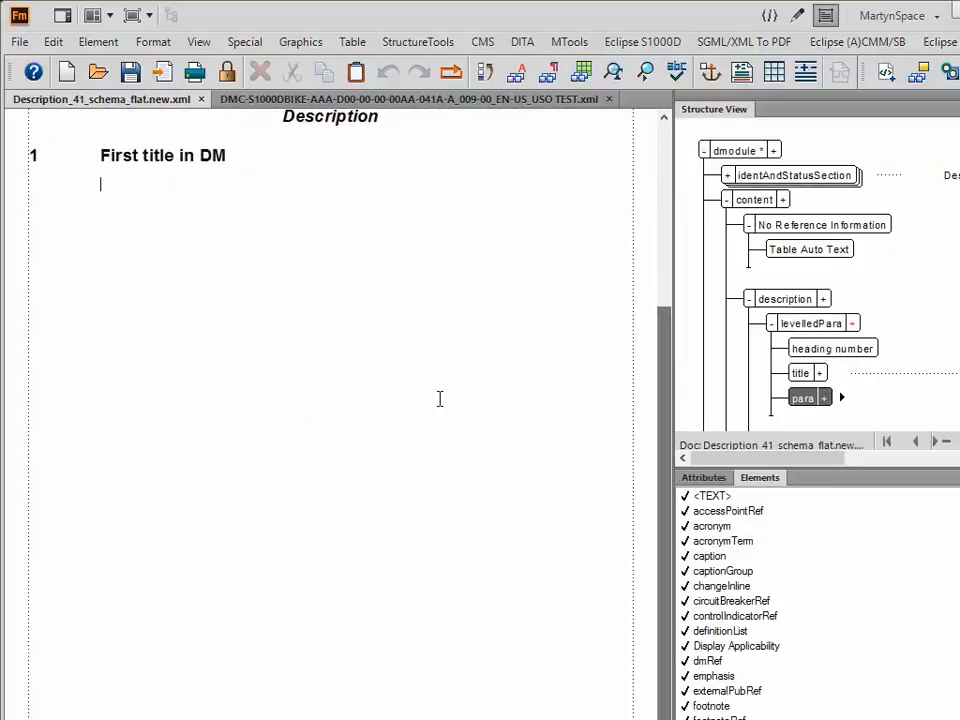
click(111, 186)
right_click(113, 190)
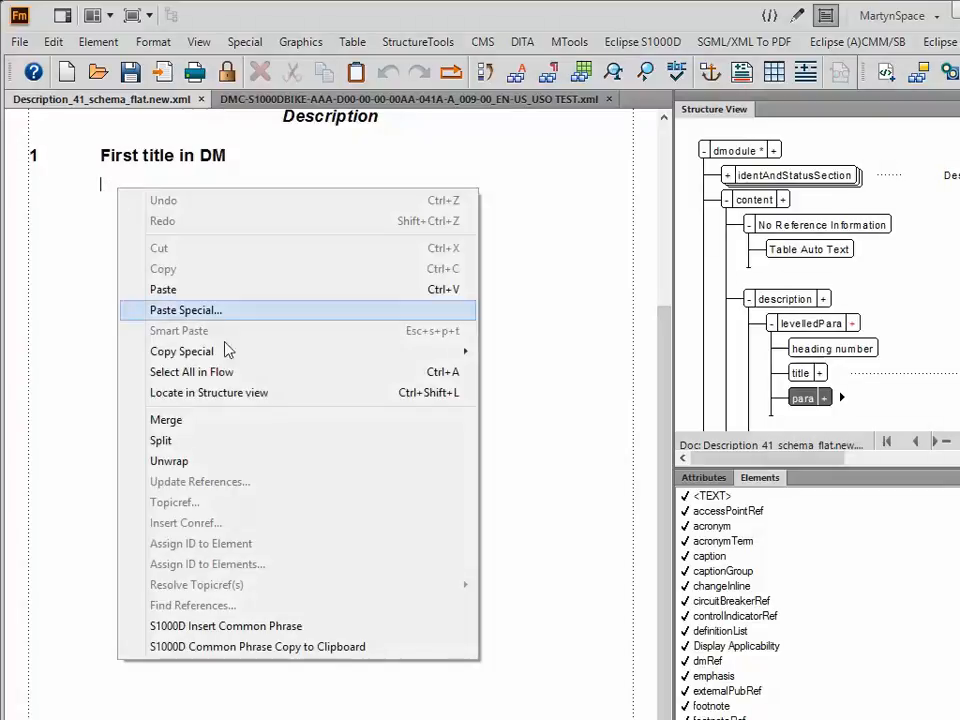
click(257, 627)
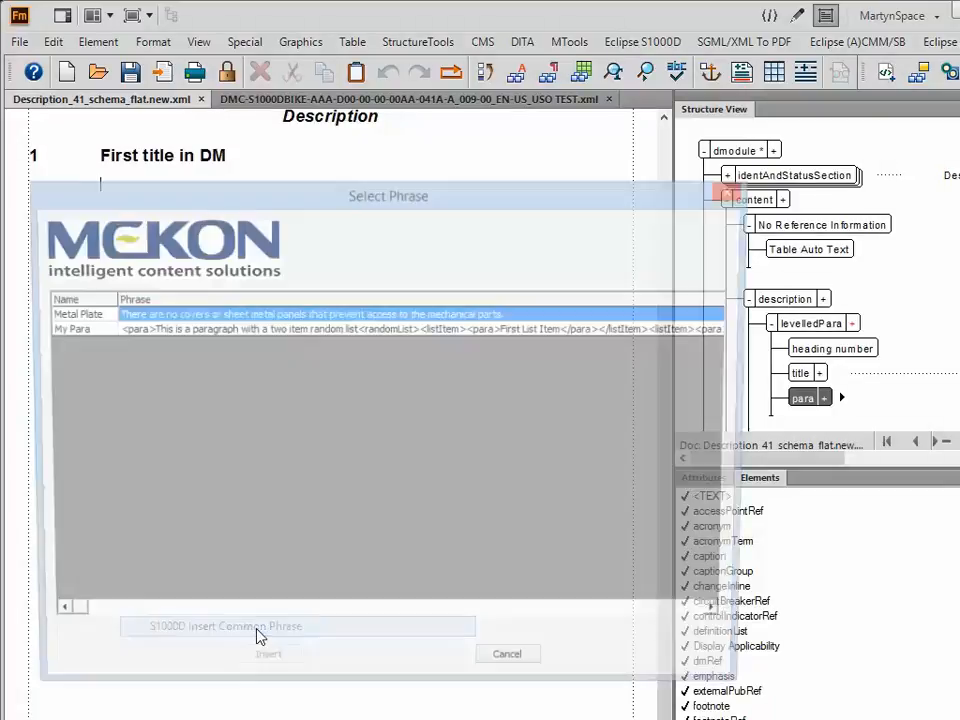
click(62, 333)
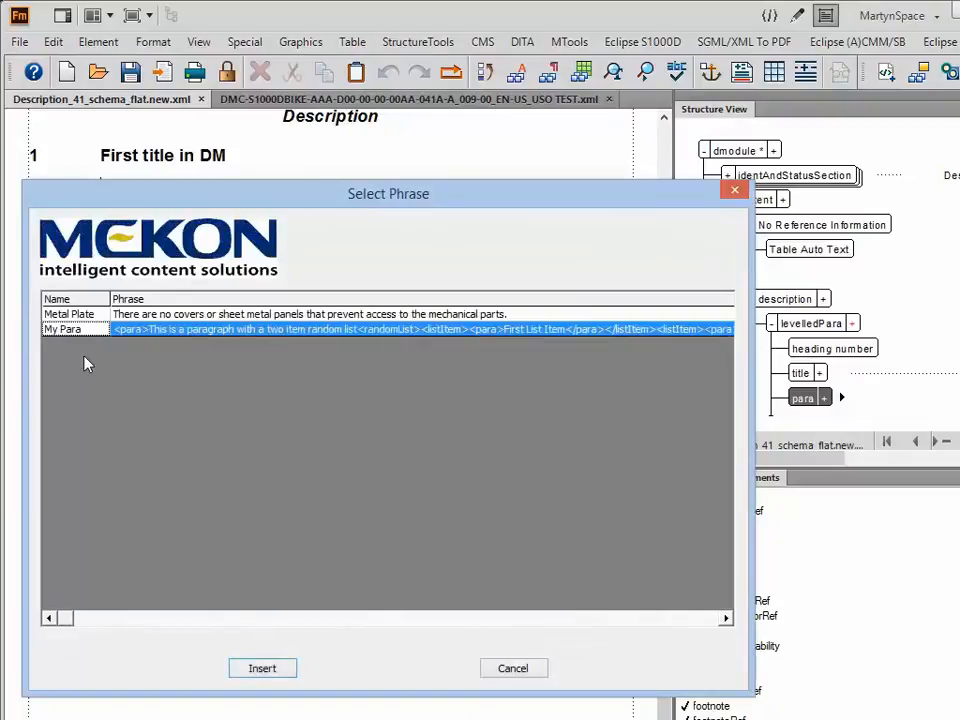
click(262, 668)
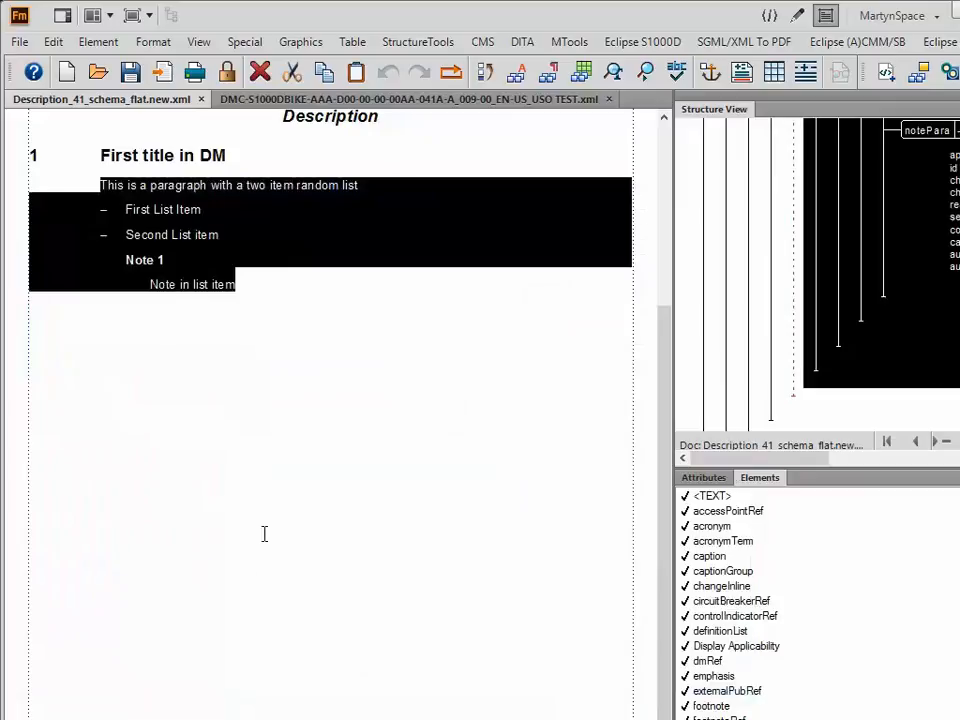
click(264, 533)
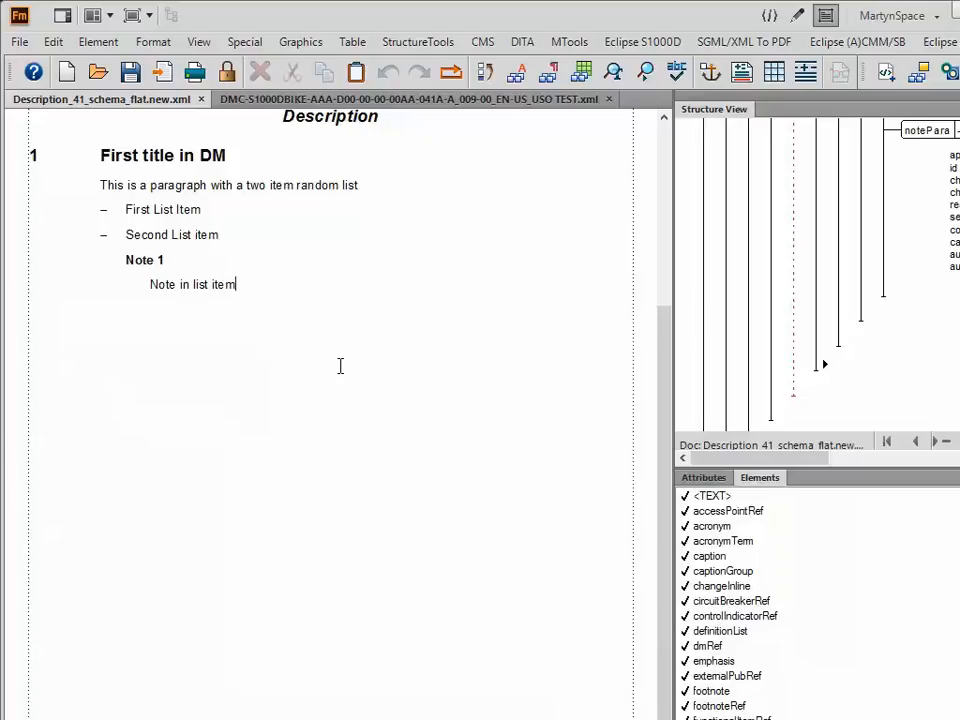
Step: Insert the "Metal Plate" common phrase after "with" in the paragraph's first sentence and add a space before the inserted text
click(234, 185)
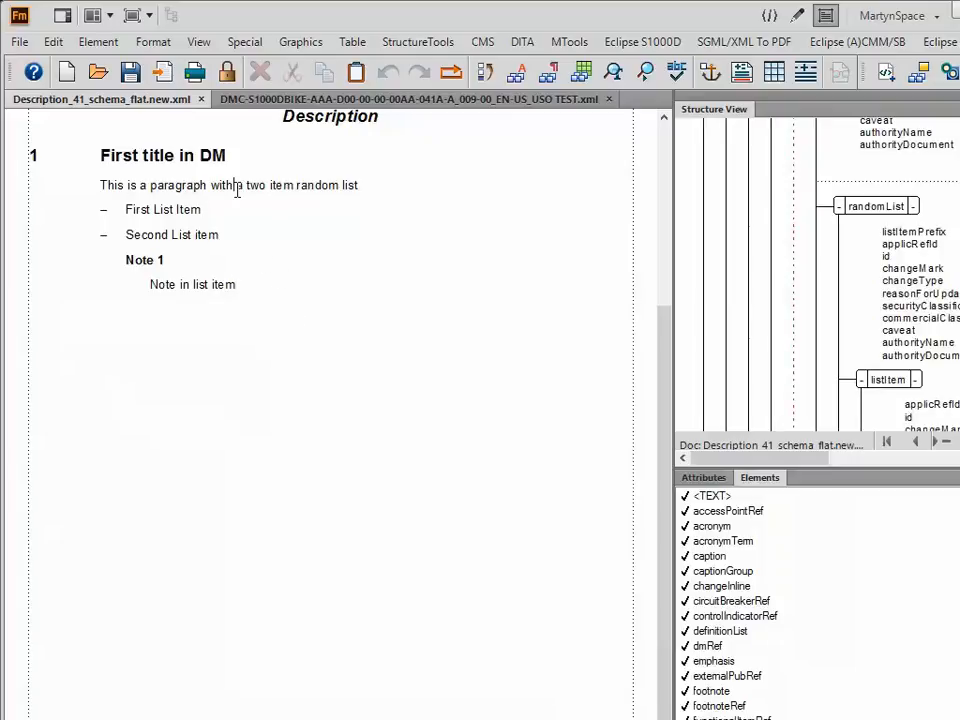
right_click(236, 188)
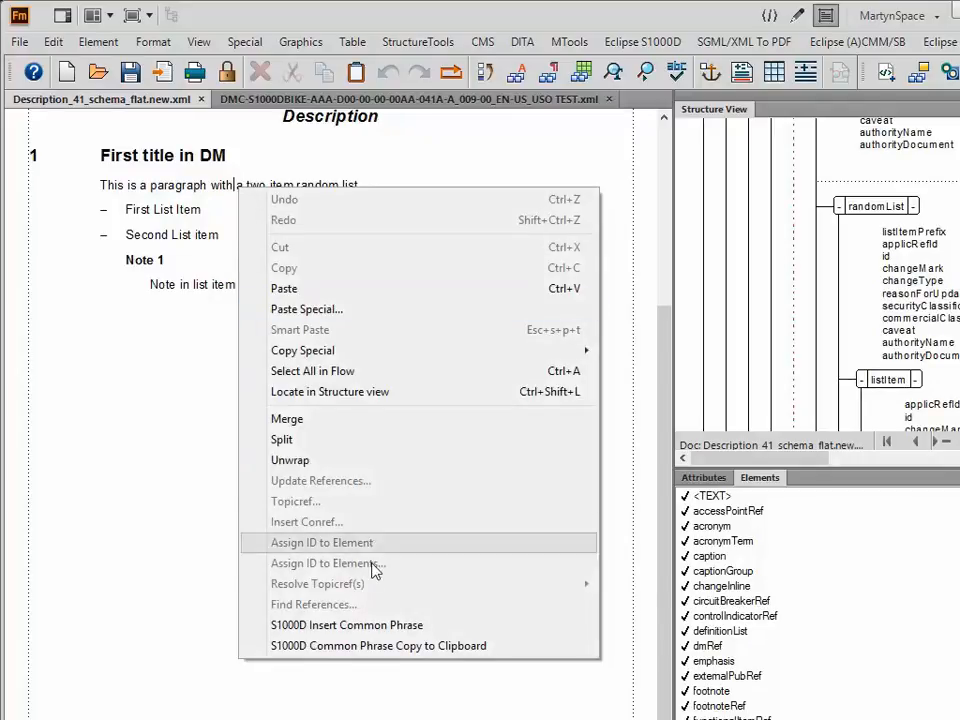
click(392, 626)
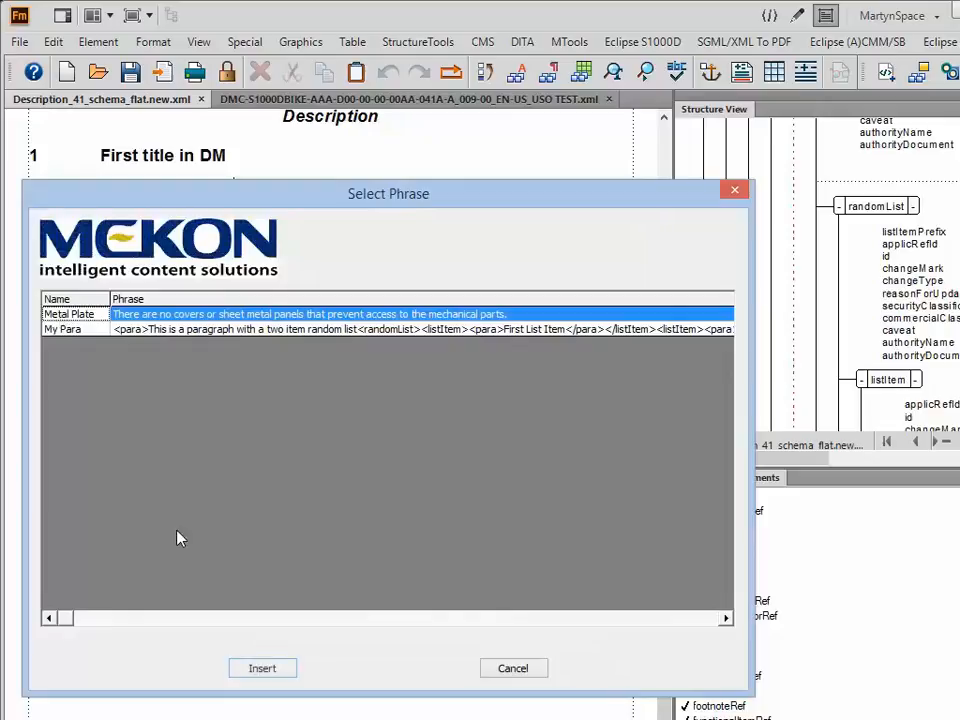
click(281, 669)
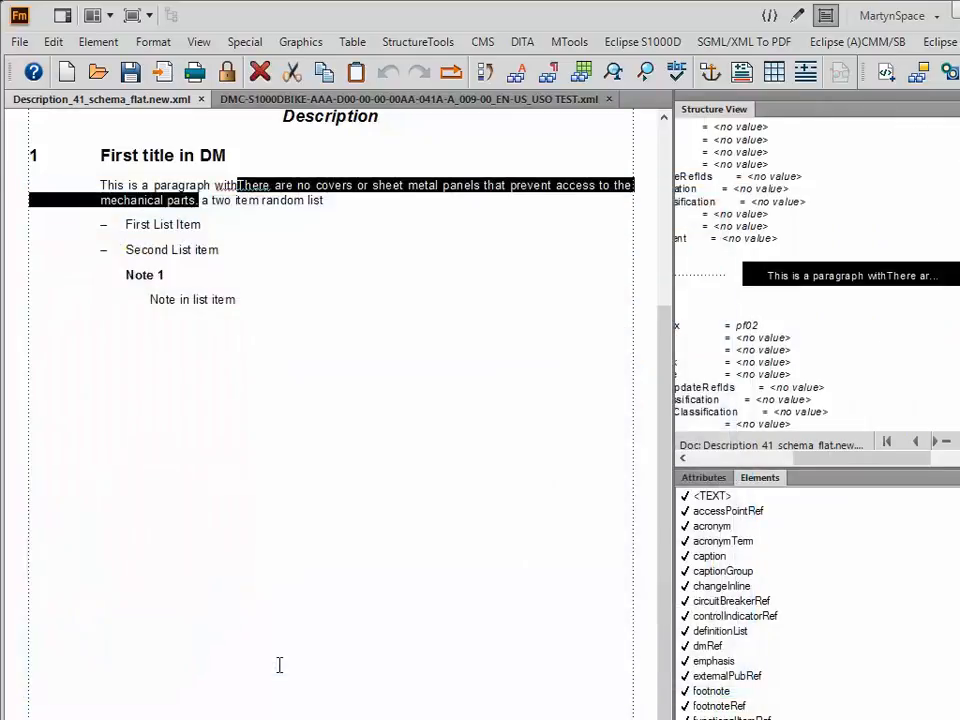
click(332, 319)
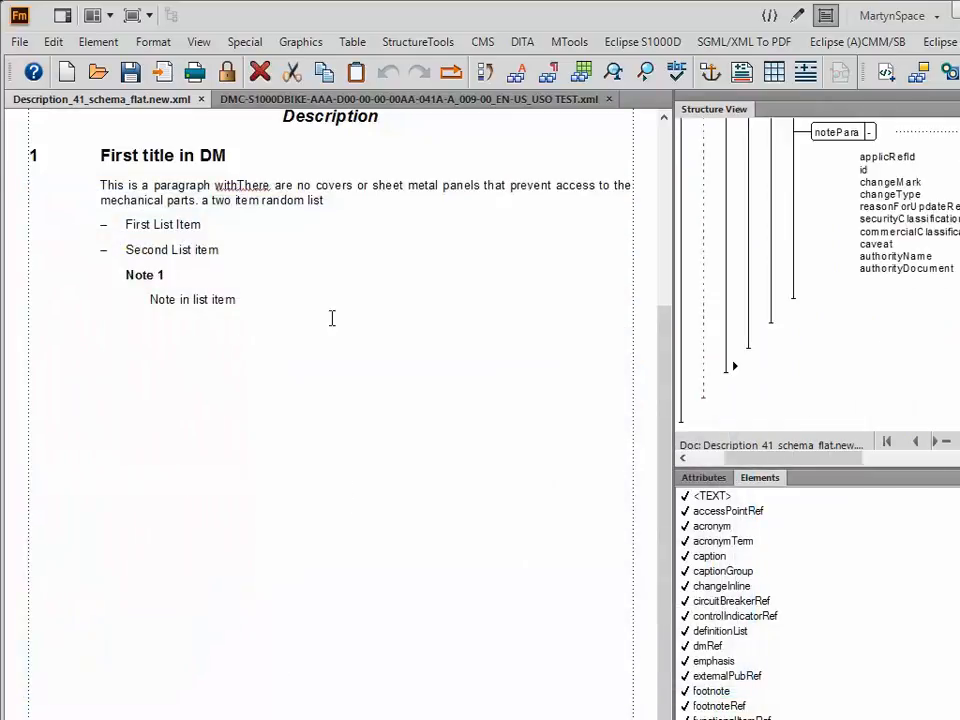
click(241, 186)
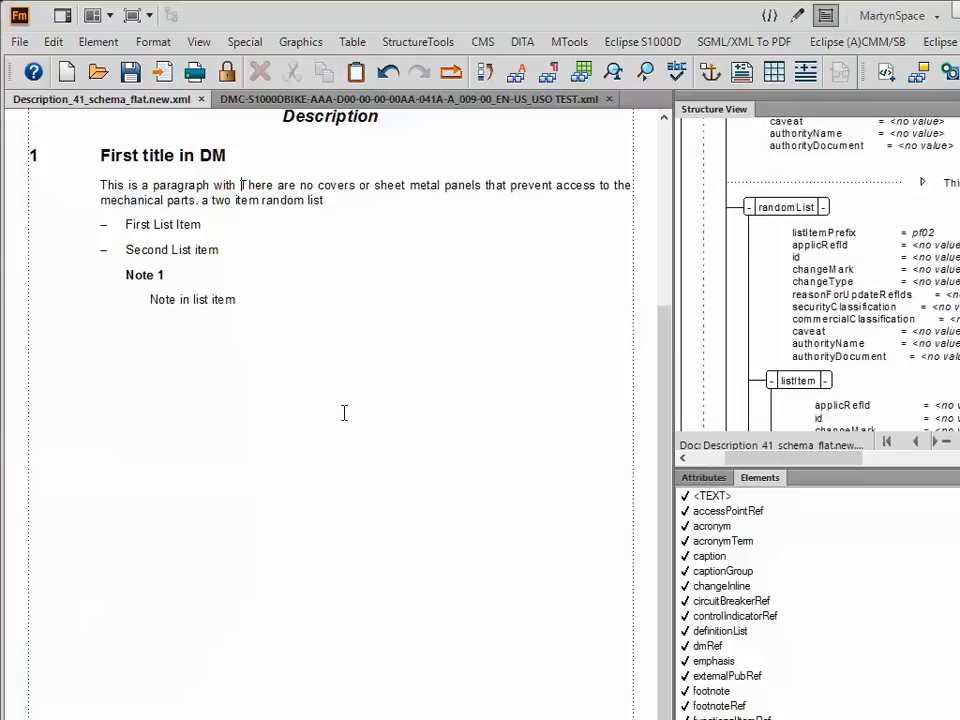